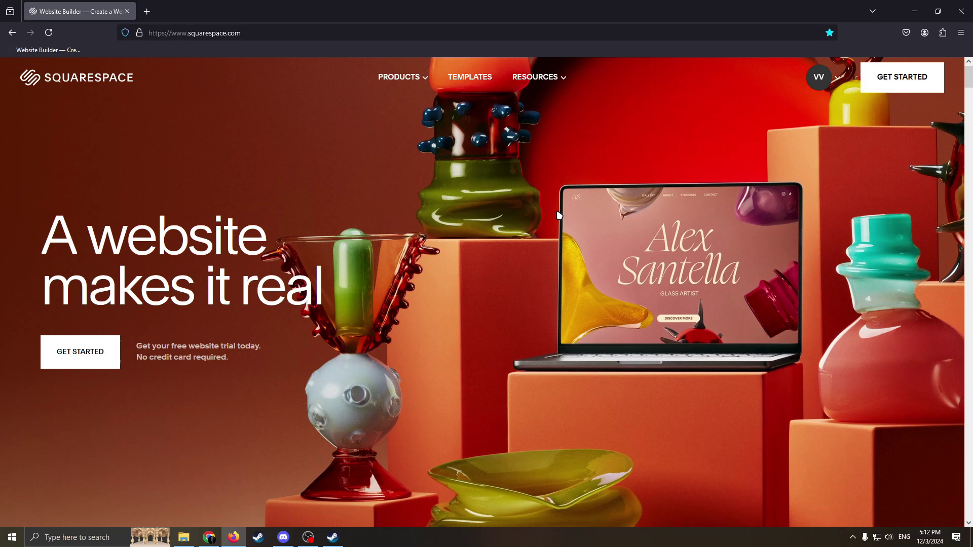
left_click(839, 77)
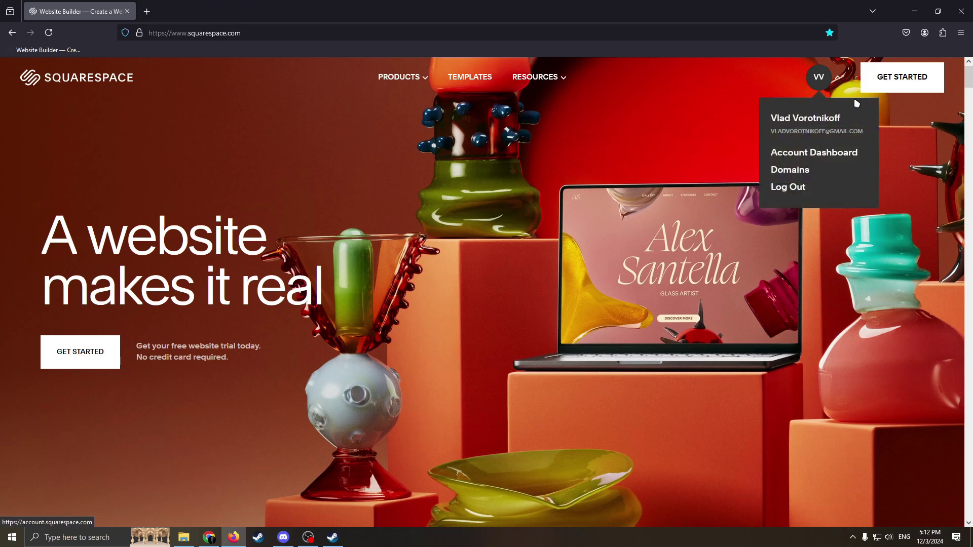
left_click(838, 77)
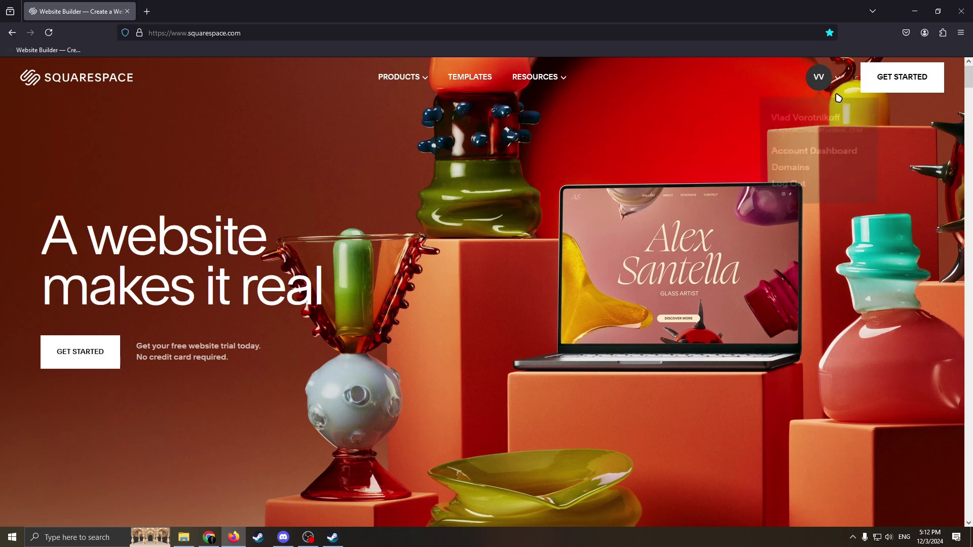
left_click(837, 78)
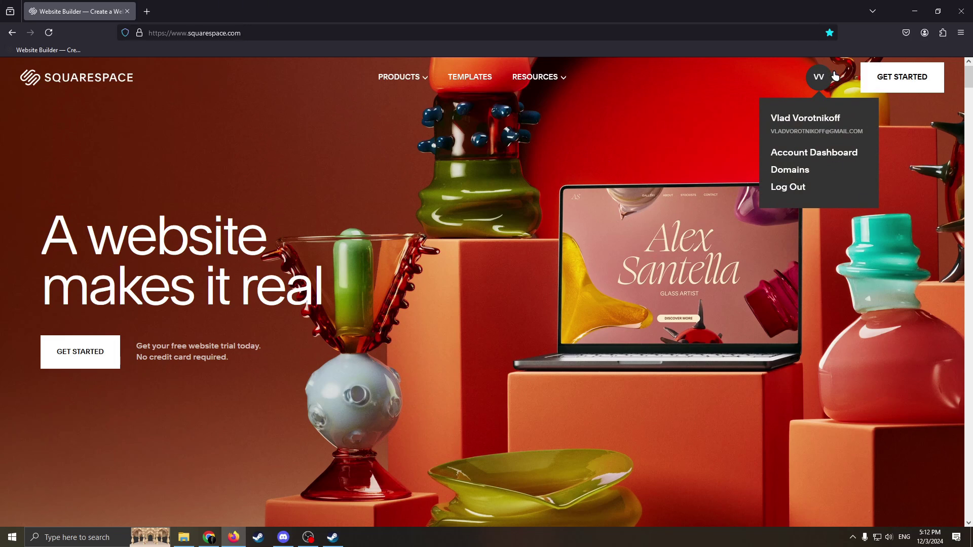
left_click(765, 96)
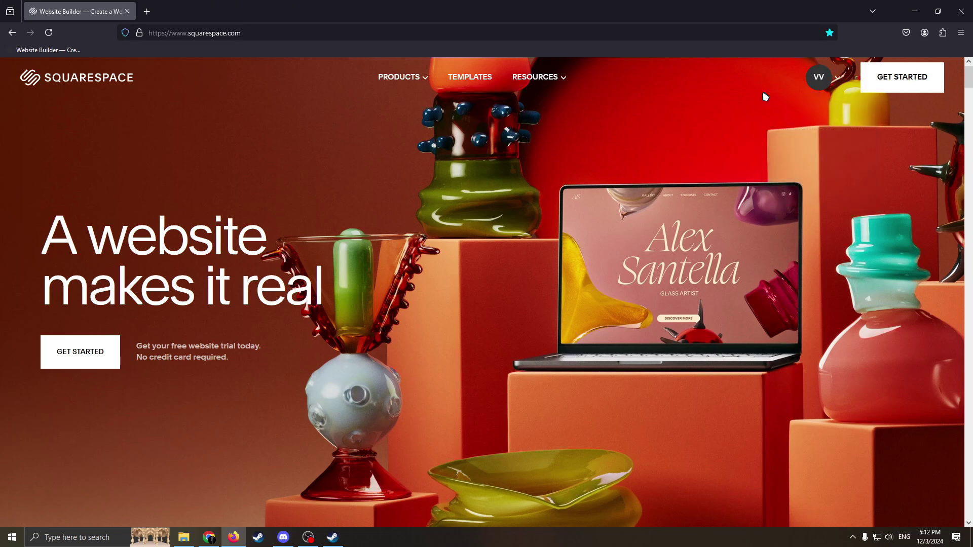
Step: Start creating a new website, searching the site topics for "Community" and selecting Online Communities as the topic
left_click(893, 79)
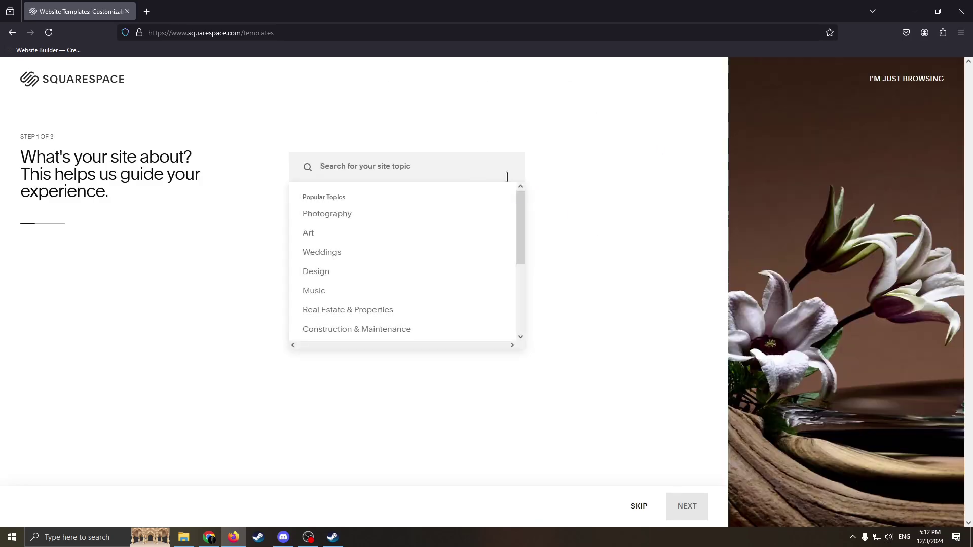
type("Commu")
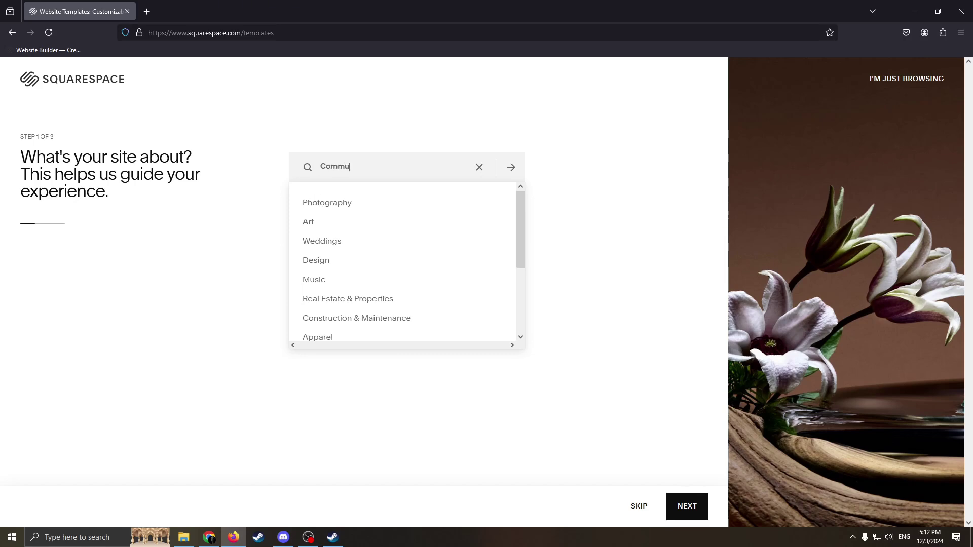
type("nity")
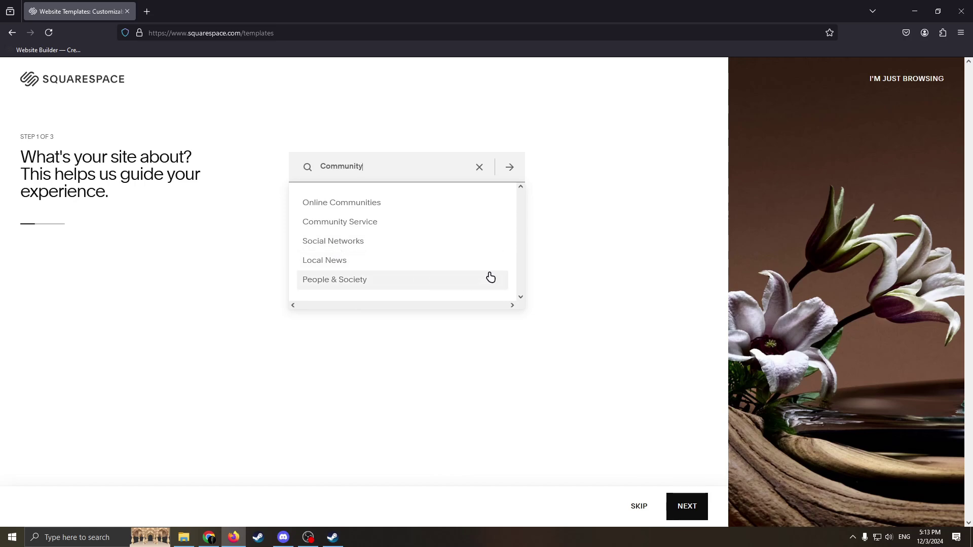
key("alt")
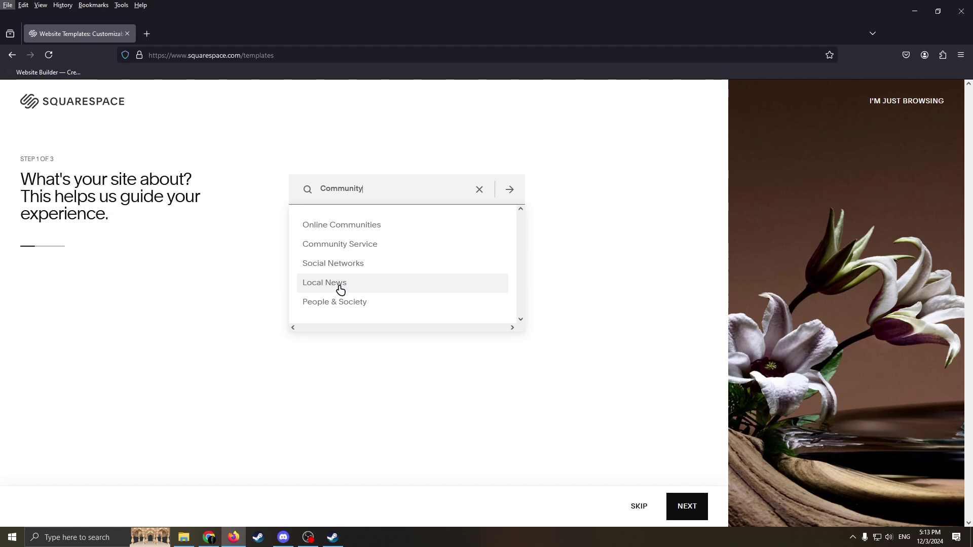
left_click(359, 230)
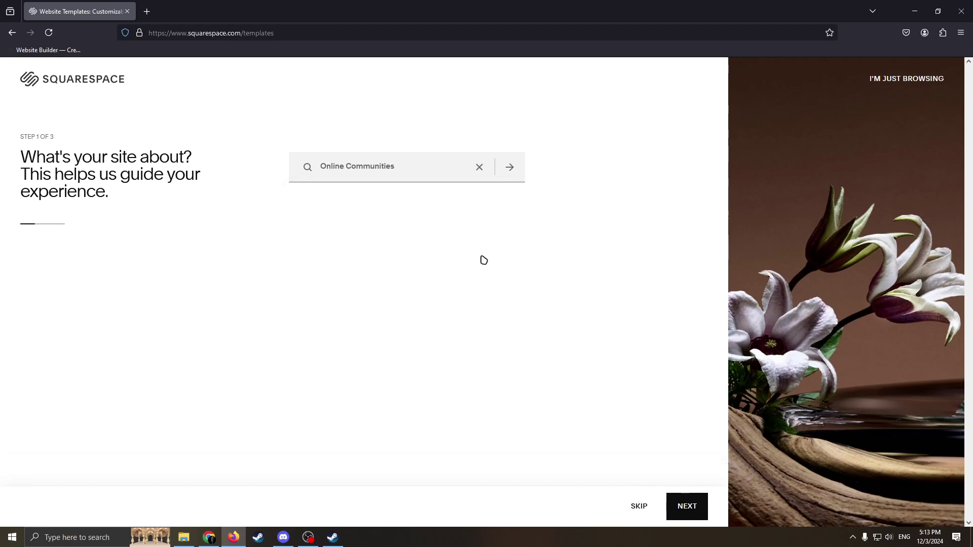
left_click(690, 508)
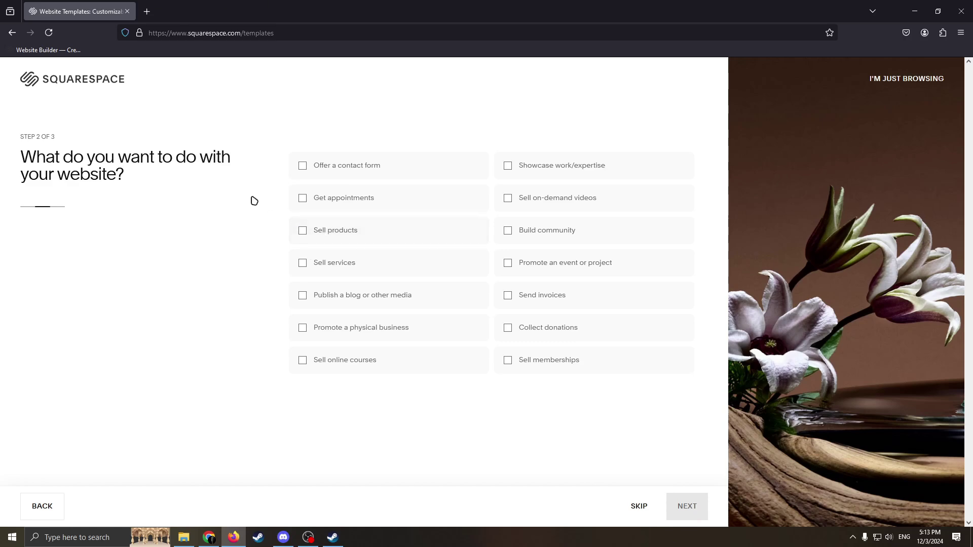
Step: Set the website's goals to Build community, Collect donations, Sell memberships, Publish a blog or other media, and Sell products
left_click(508, 232)
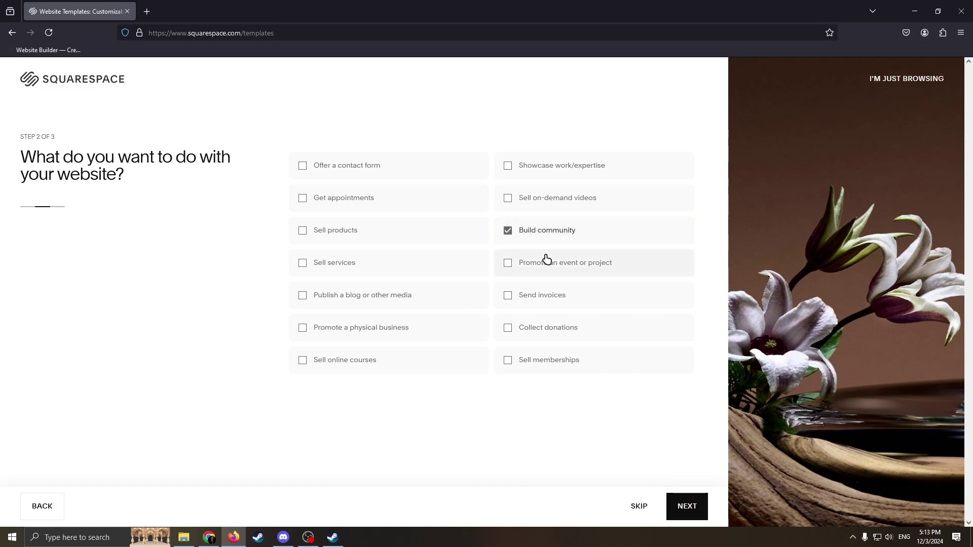
left_click(509, 336)
left_click(516, 361)
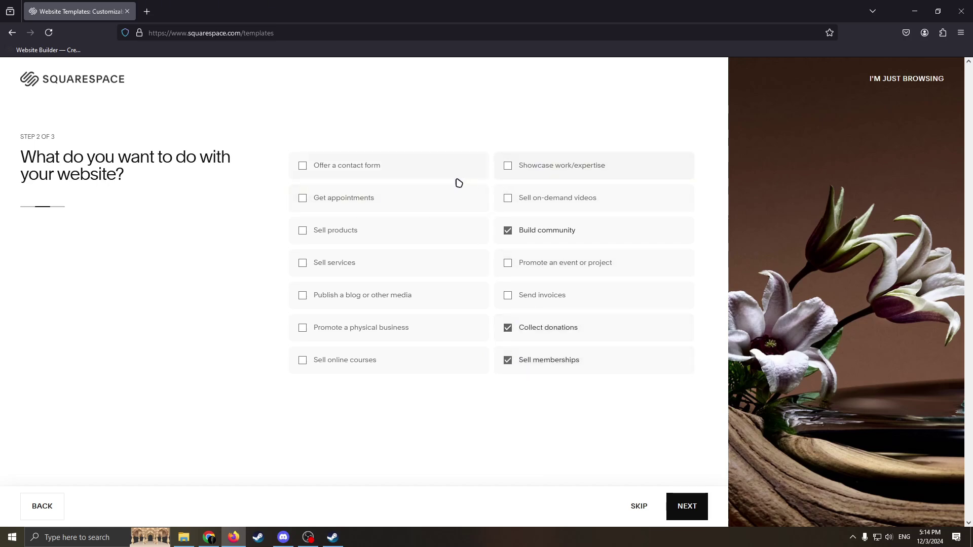
left_click(304, 302)
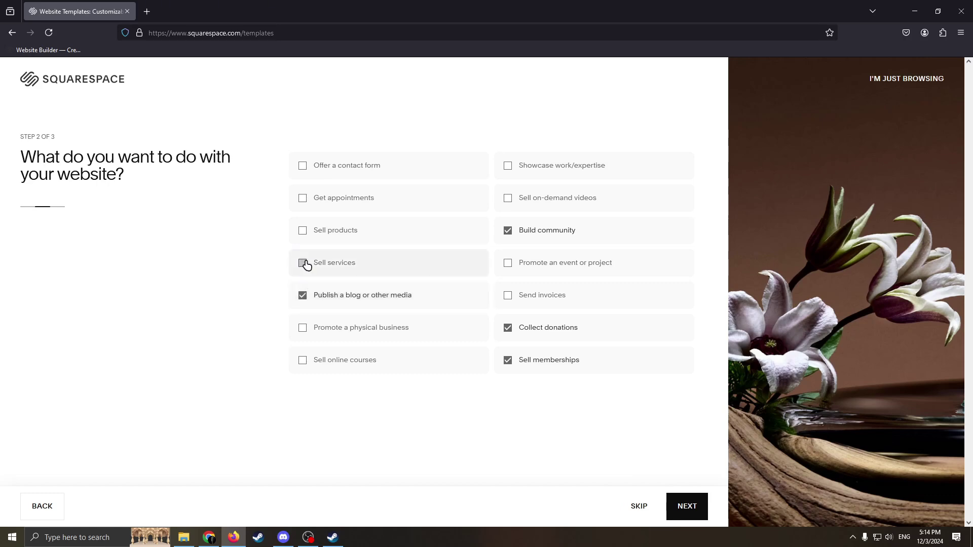
left_click(301, 231)
left_click(681, 517)
Step: Choose to start building the website from the designer templates instead of Blueprint AI
left_click_drag(140, 158, 108, 169)
left_click_drag(43, 157, 180, 174)
left_click(183, 186)
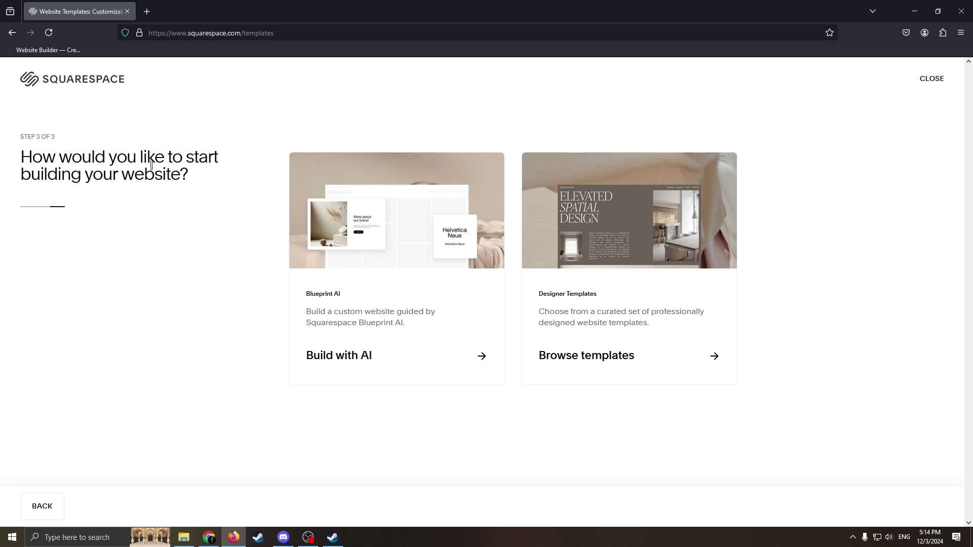
left_click(601, 290)
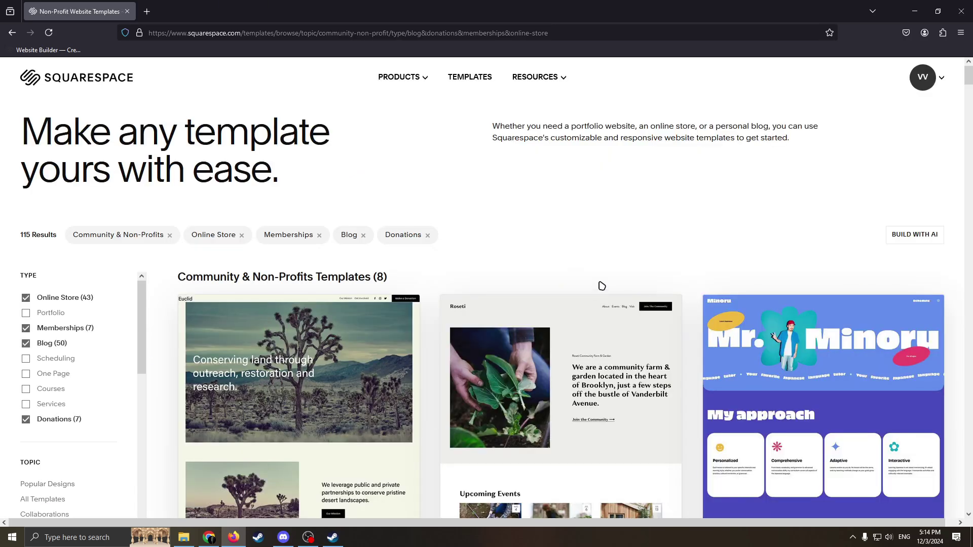
Step: Look over the suggested Community & Non-Profits templates and the available filters
scroll(583, 274, "down", 2)
scroll(569, 243, "up", 2)
scroll(569, 243, "down", 1)
scroll(569, 243, "up", 1)
scroll(111, 324, "down", 2)
scroll(141, 337, "up", 2)
scroll(142, 336, "down", 2)
scroll(101, 340, "up", 2)
Step: Remove the Blog type filter from the template results and add the Portfolio type filter
left_click(27, 344)
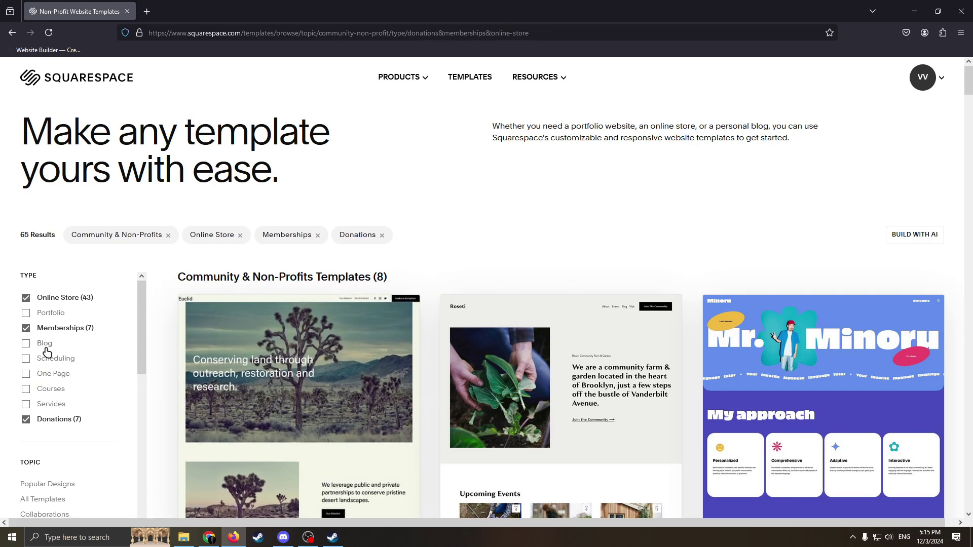
left_click(26, 314)
scroll(144, 370, "down", 2)
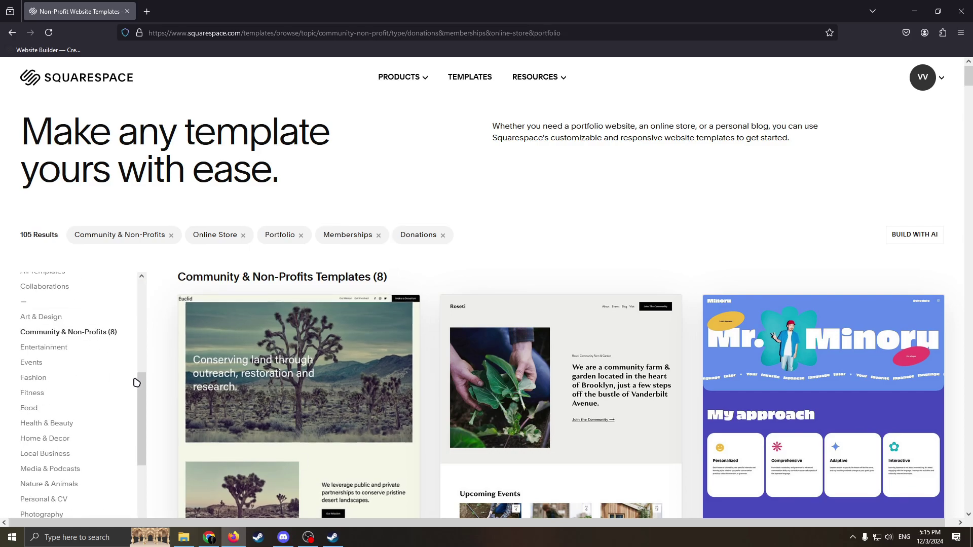
Step: Look through the Community & Non-Profits templates and open the Minoru template's preview
scroll(527, 323, "down", 3)
scroll(527, 322, "down", 3)
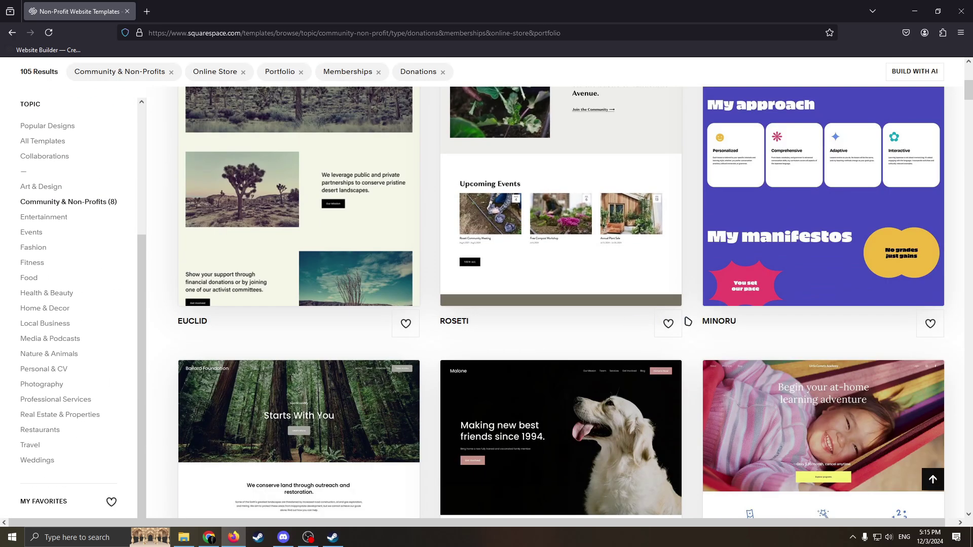
scroll(811, 223, "up", 3)
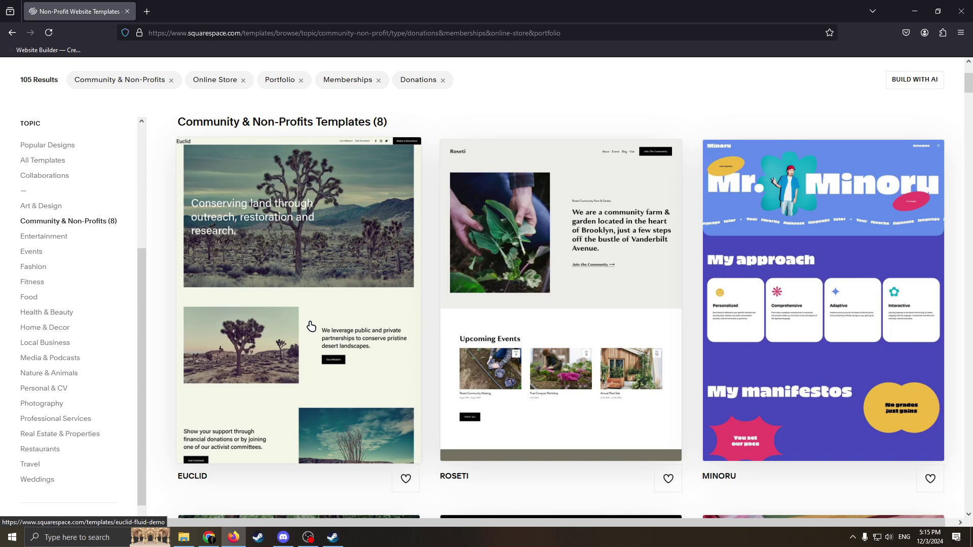
left_click(770, 260)
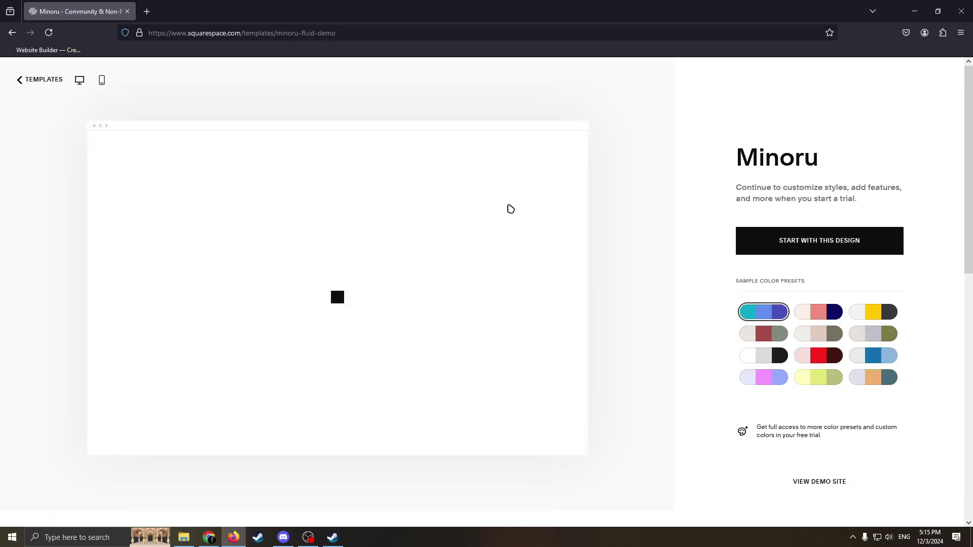
Step: Try out various sample color presets on the Minoru template preview to compare their looks
left_click(821, 314)
left_click(760, 335)
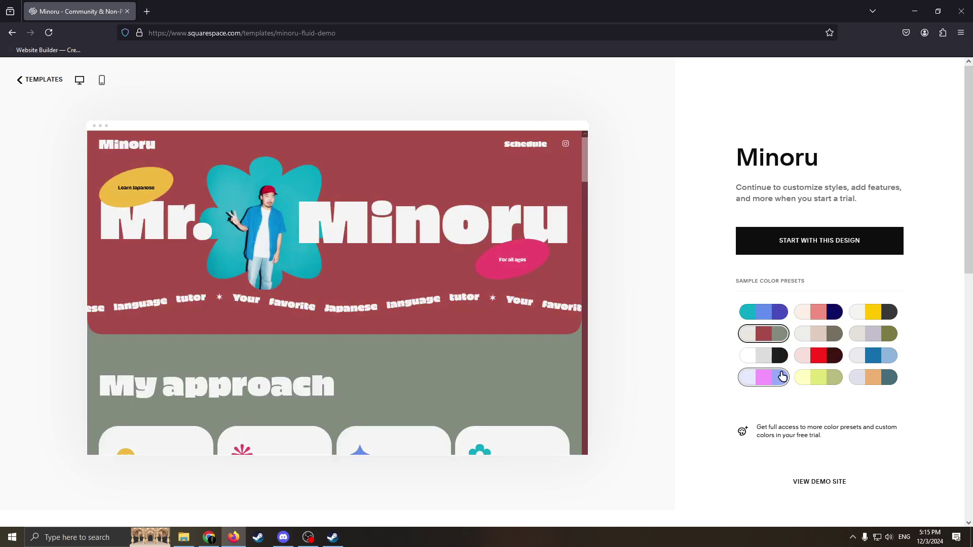
left_click(782, 376)
left_click(831, 376)
left_click(880, 339)
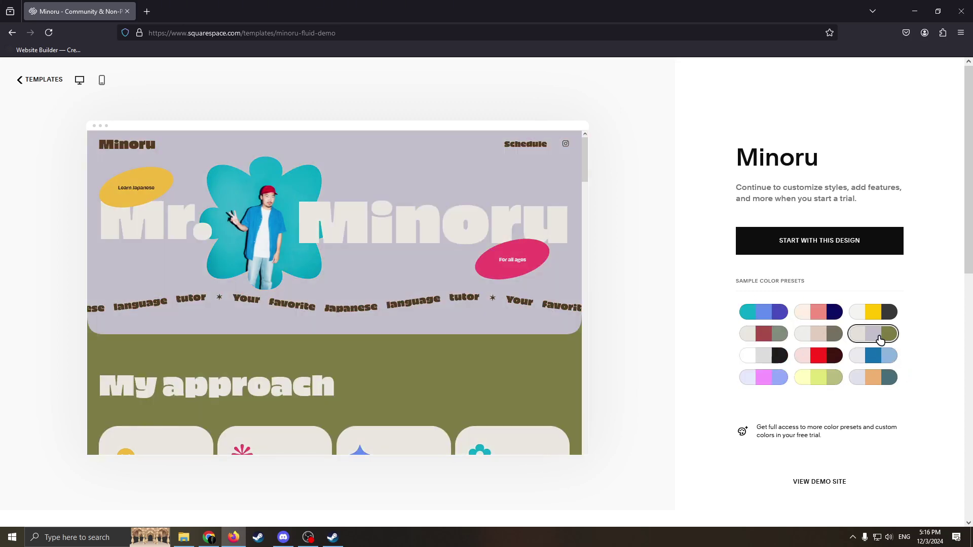
left_click(880, 356)
left_click(880, 312)
left_click(880, 377)
left_click(765, 313)
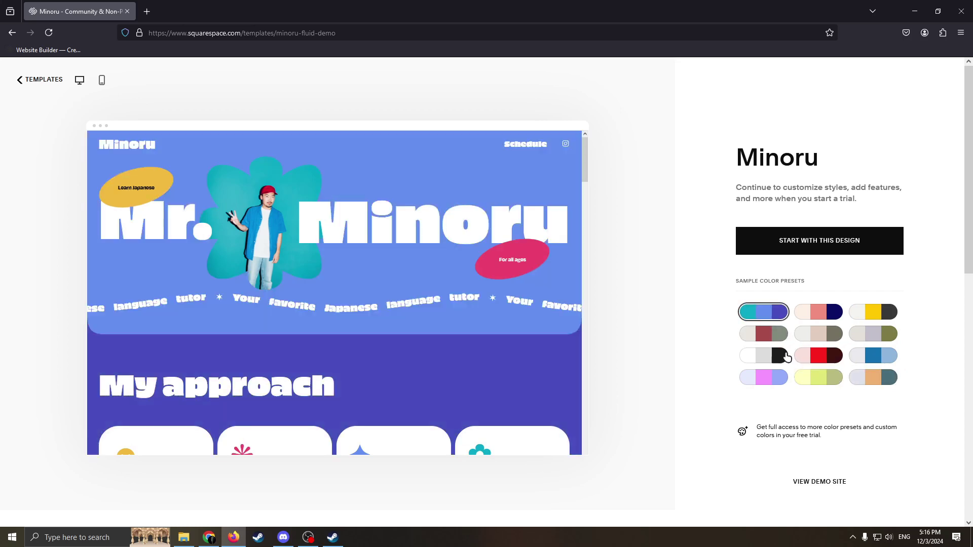
left_click(783, 356)
left_click(874, 356)
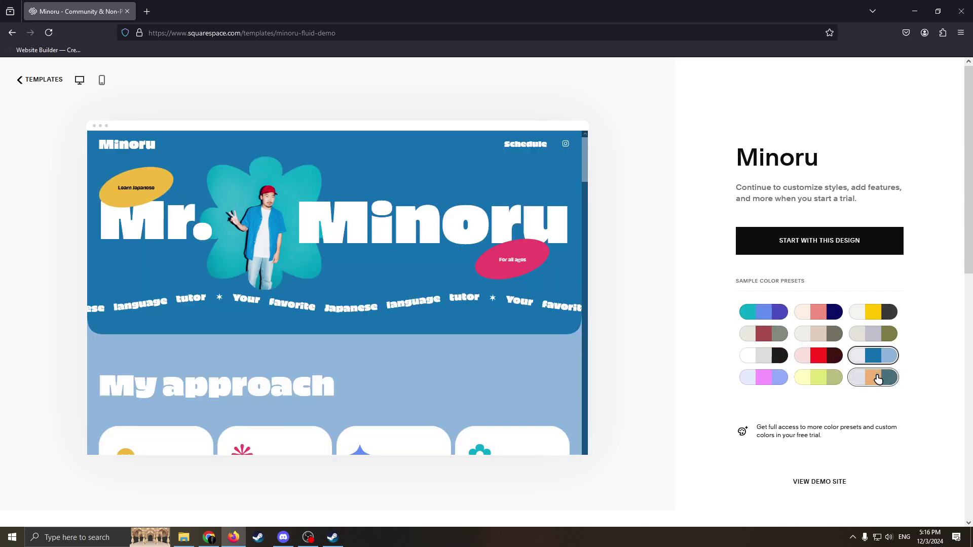
left_click(878, 379)
left_click(881, 335)
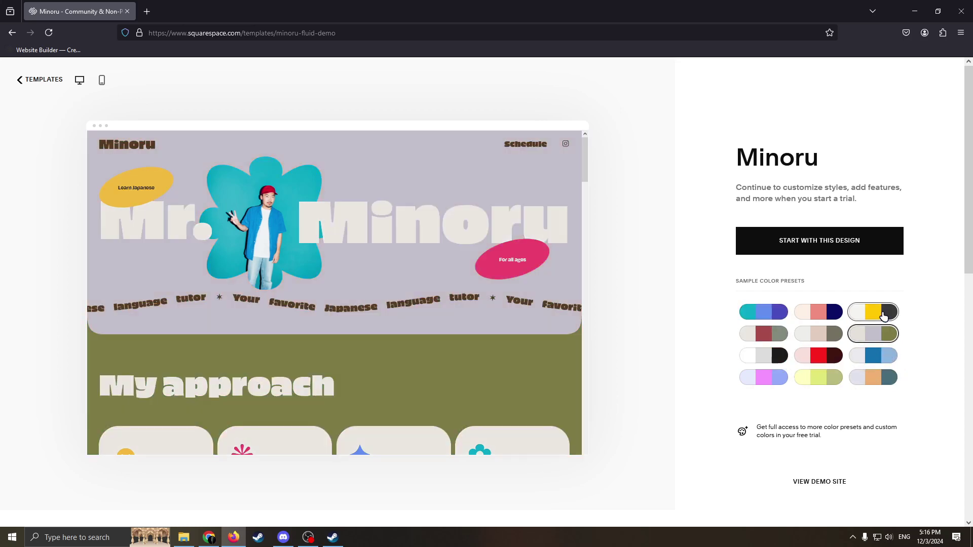
left_click(883, 314)
Step: Apply the cream, coral and navy color preset to the Minoru template and start a site with this design
left_click(815, 312)
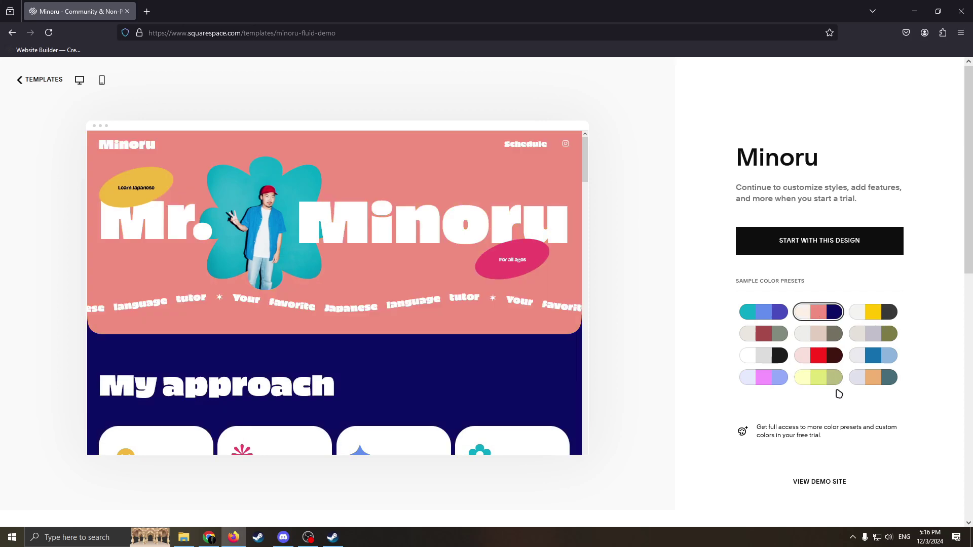
left_click(820, 251)
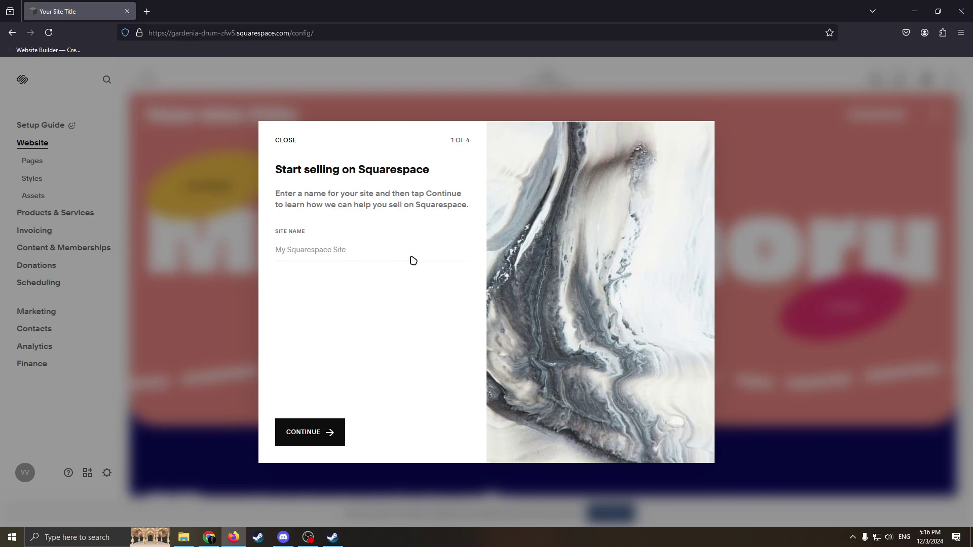
Step: Name the new site "Example" and close the introduction about selling on Squarespace
left_click(382, 253)
type("E")
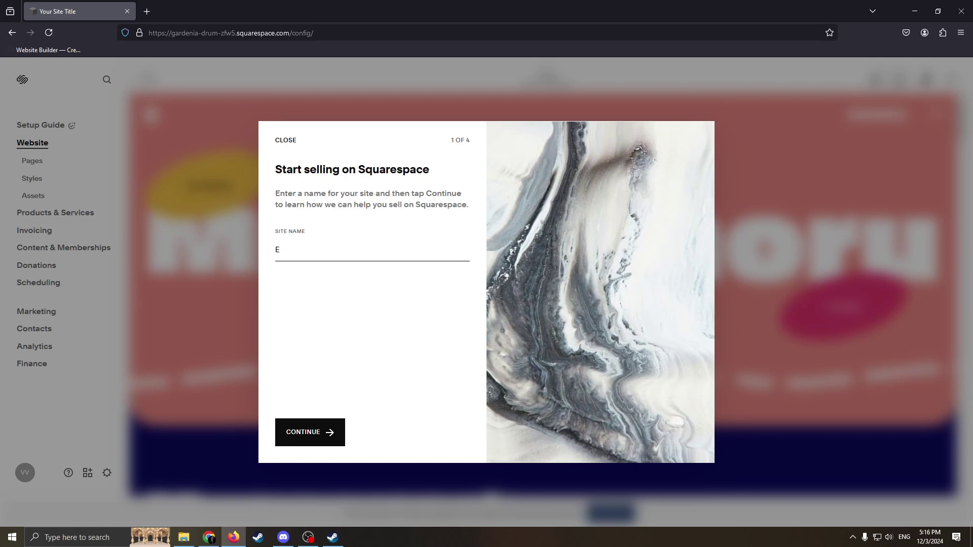
type("xample")
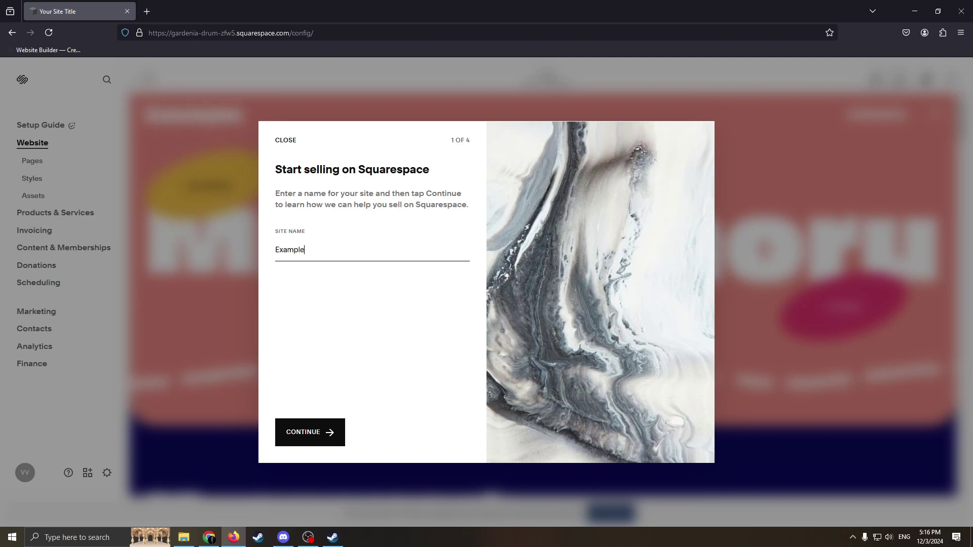
key("Return")
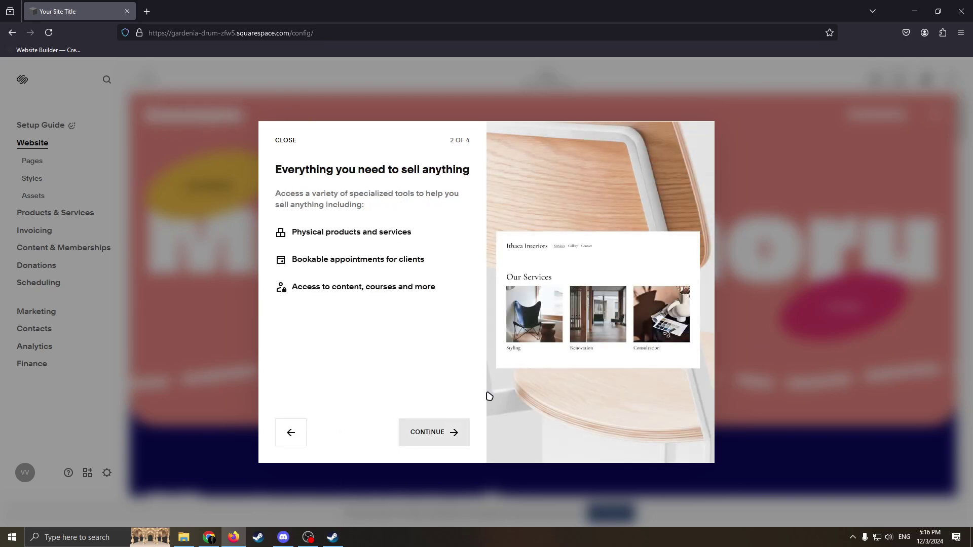
left_click(284, 141)
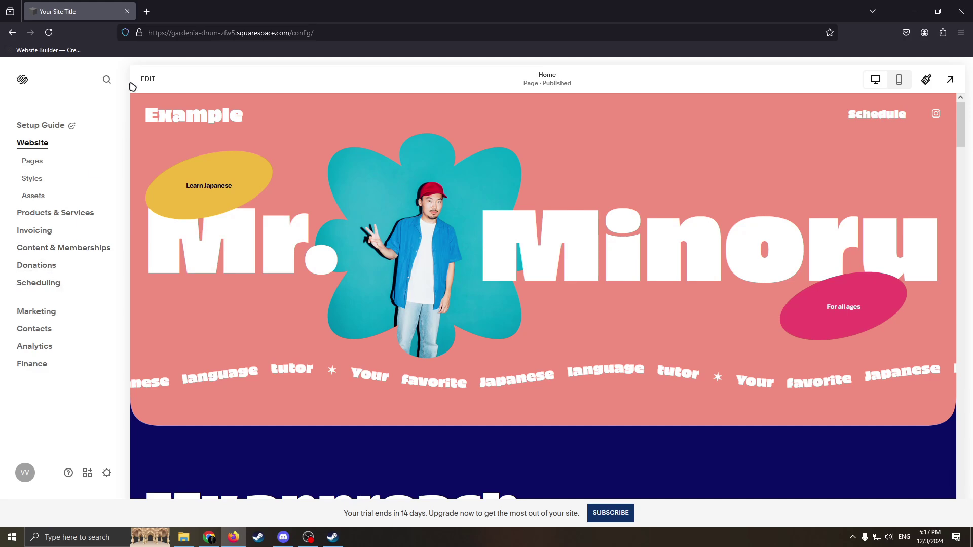
Step: View the site's traffic analytics, dismissing the analytics introduction
left_click(47, 348)
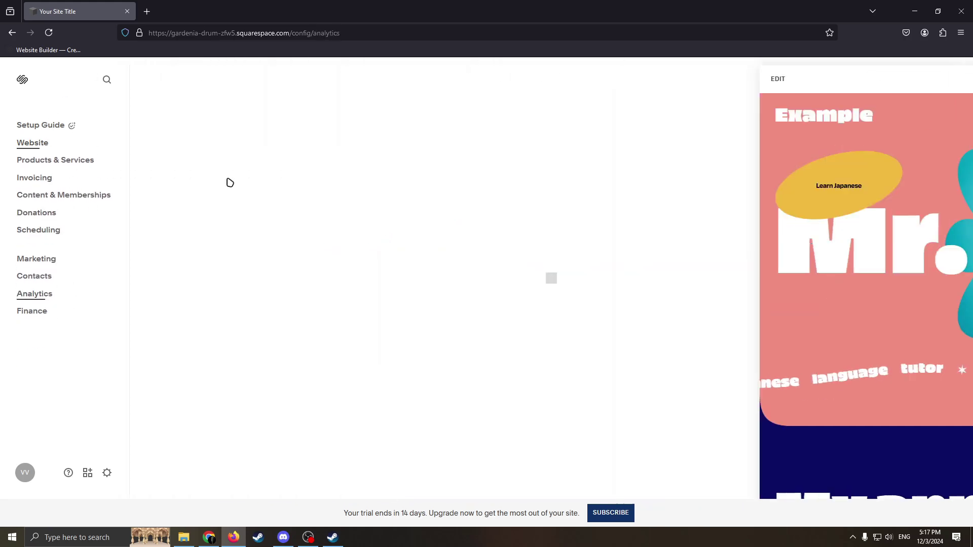
left_click(688, 141)
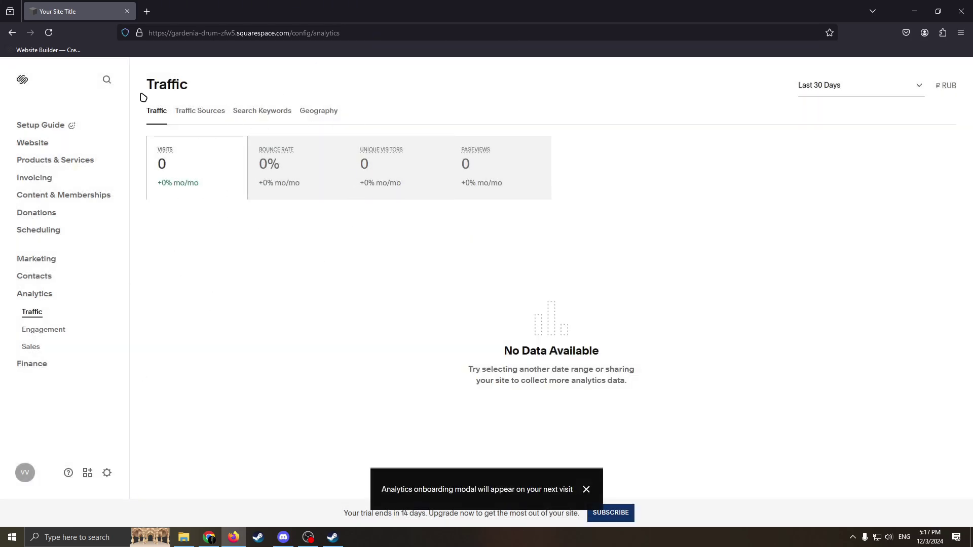
Step: Return to the website section and open the site's list of pages
left_click(33, 142)
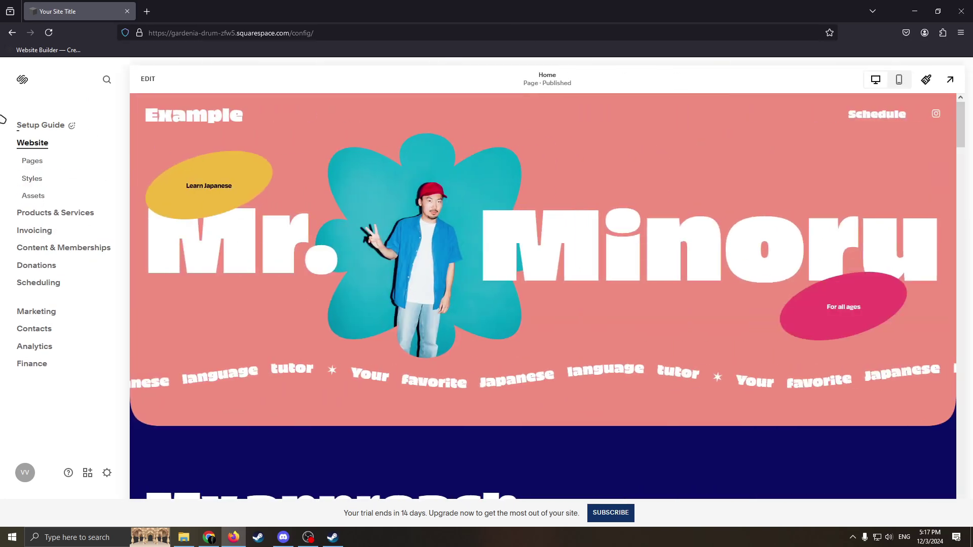
left_click(31, 160)
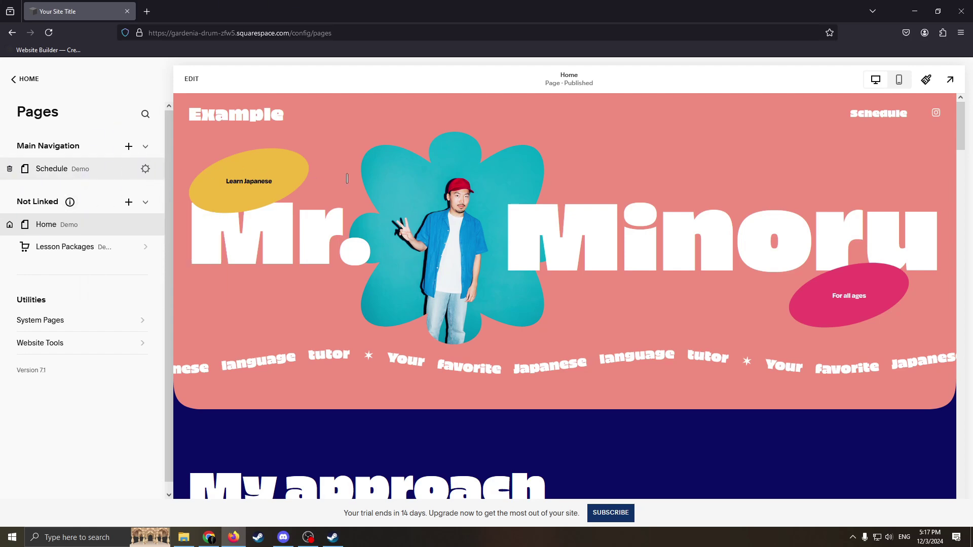
Step: Leave the page list and open the site's styles, dismissing the error notice
left_click(143, 170)
left_click(287, 141)
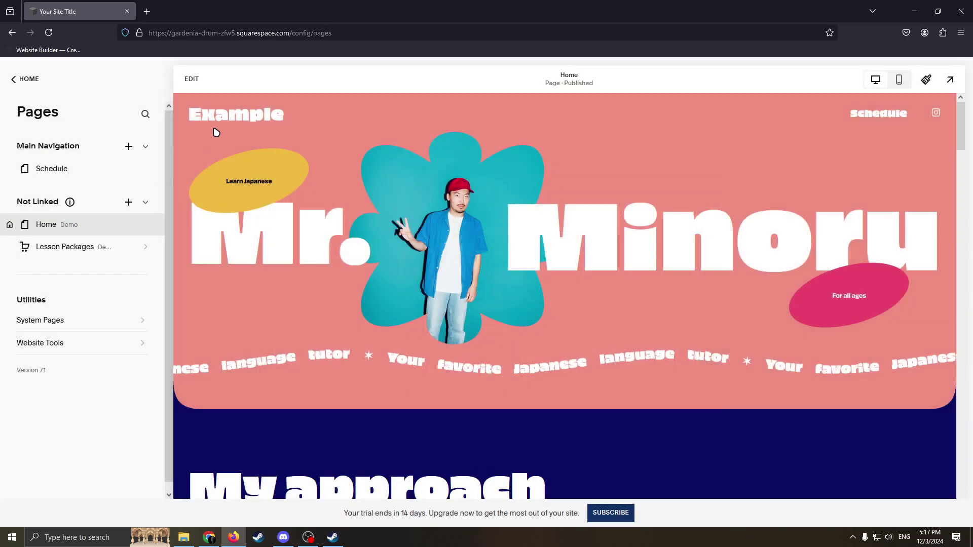
left_click(28, 79)
left_click(40, 179)
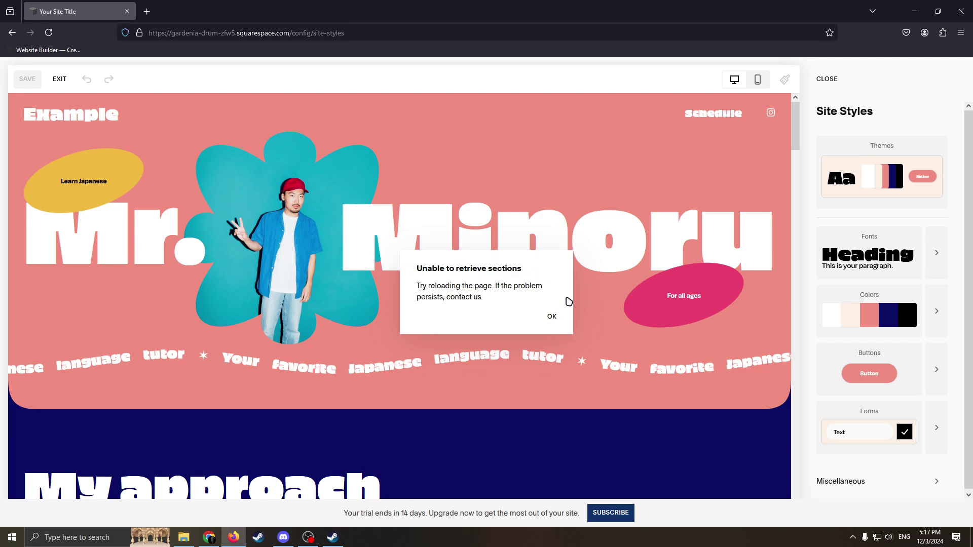
left_click(552, 318)
Step: Look through the available themes and the font settings in Site Styles
left_click(867, 167)
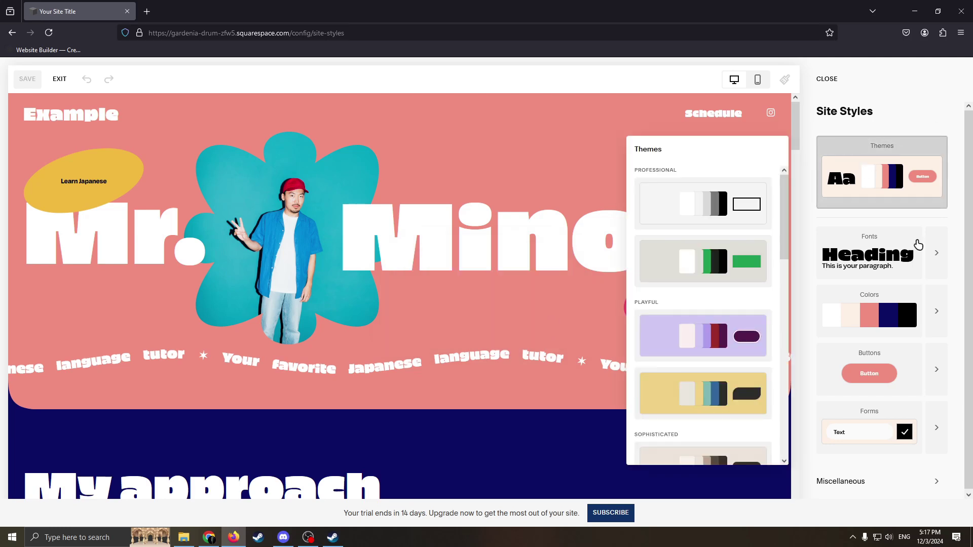
scroll(731, 319, "down", 5)
scroll(699, 241, "up", 3)
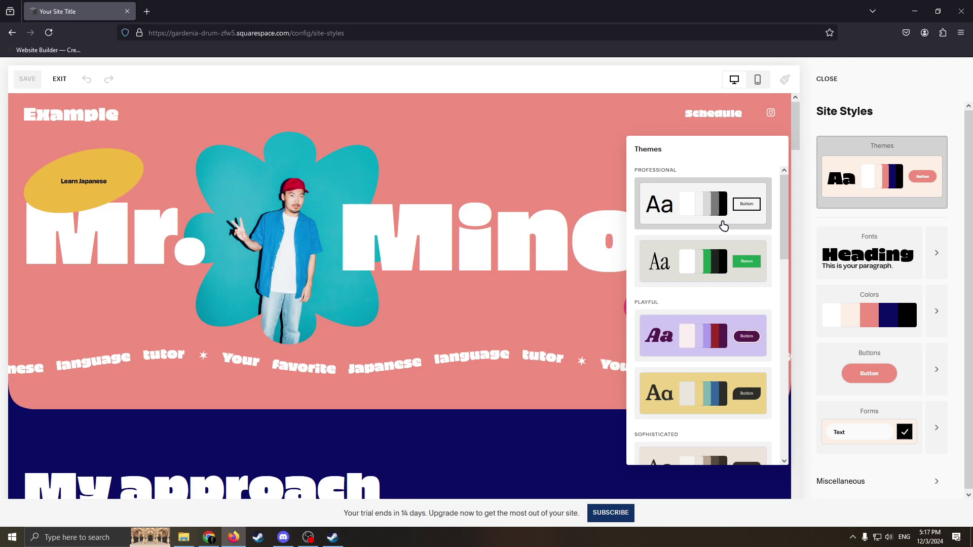
left_click(869, 202)
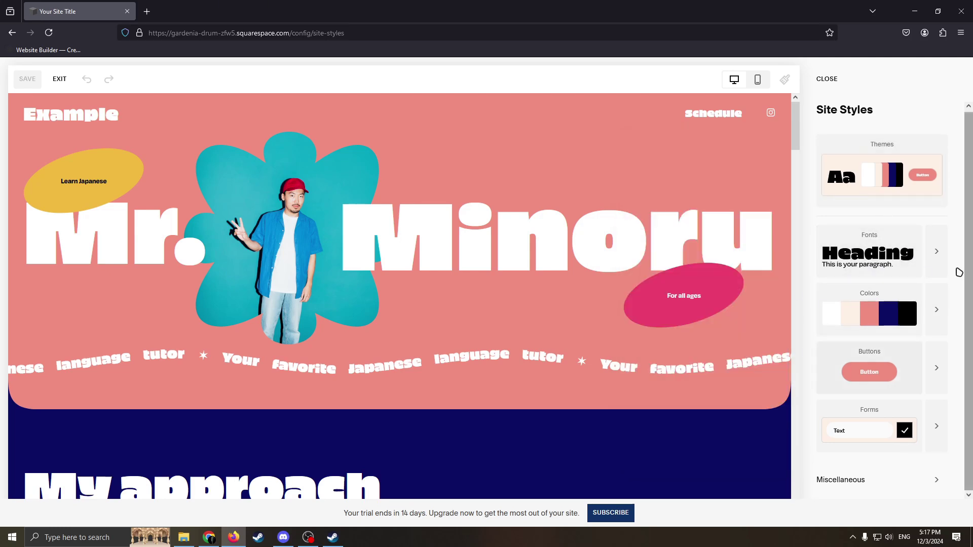
left_click(928, 269)
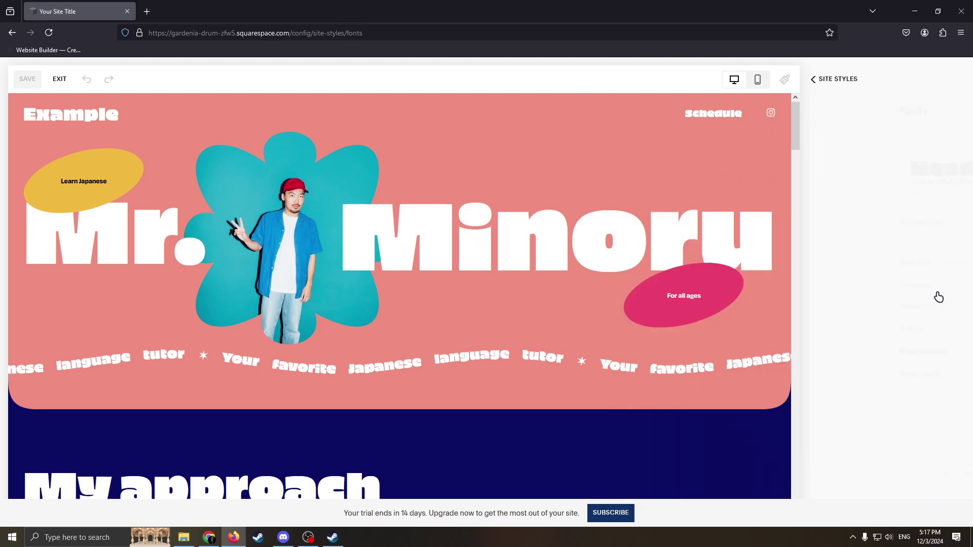
left_click(821, 94)
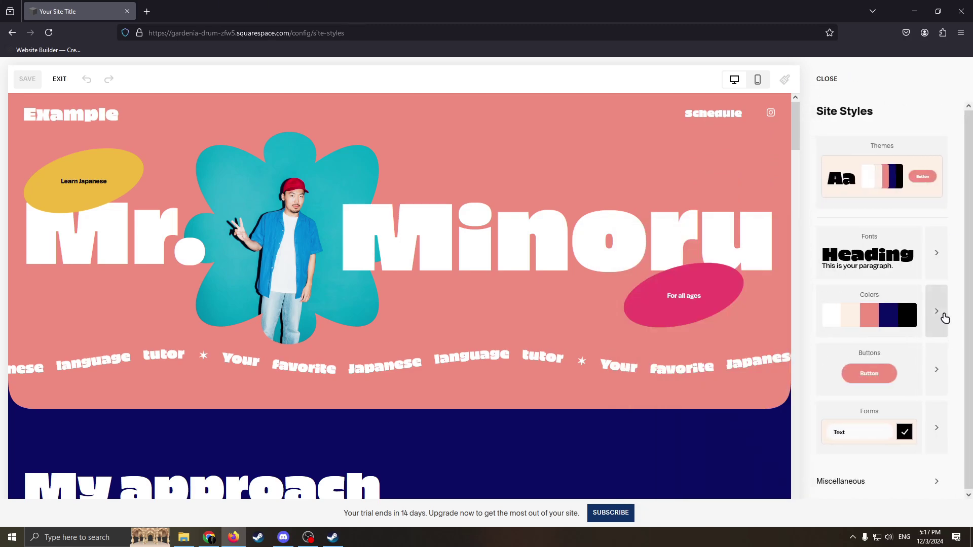
Step: Change the palette's cream to a dark brown-gray (HSL 26, 17, 24) and its coral to brown (HSL 26, 72, 27)
left_click(942, 317)
left_click(940, 199)
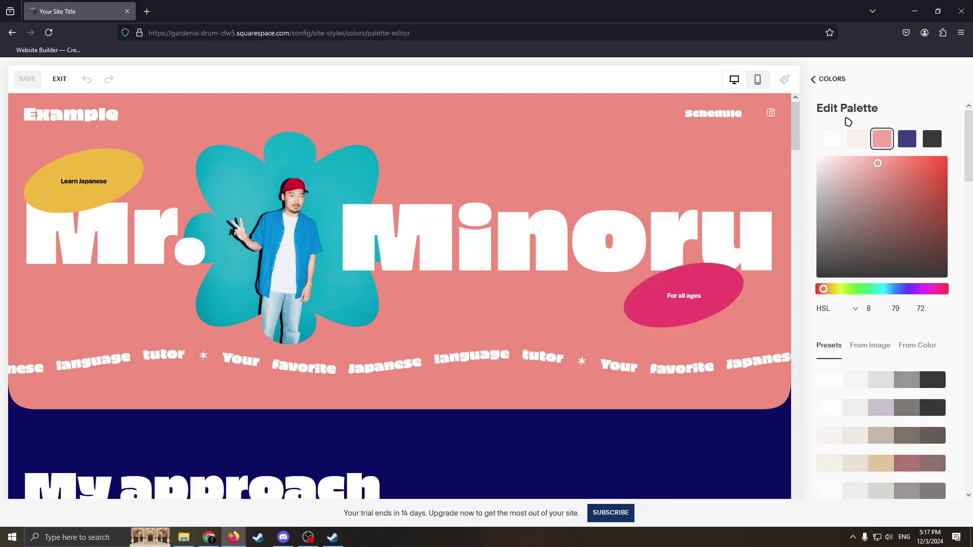
mouse_move(906, 178)
left_mouse_down()
mouse_move(864, 271)
mouse_move(886, 224)
mouse_move(922, 186)
mouse_move(855, 242)
left_mouse_up()
left_click(863, 145)
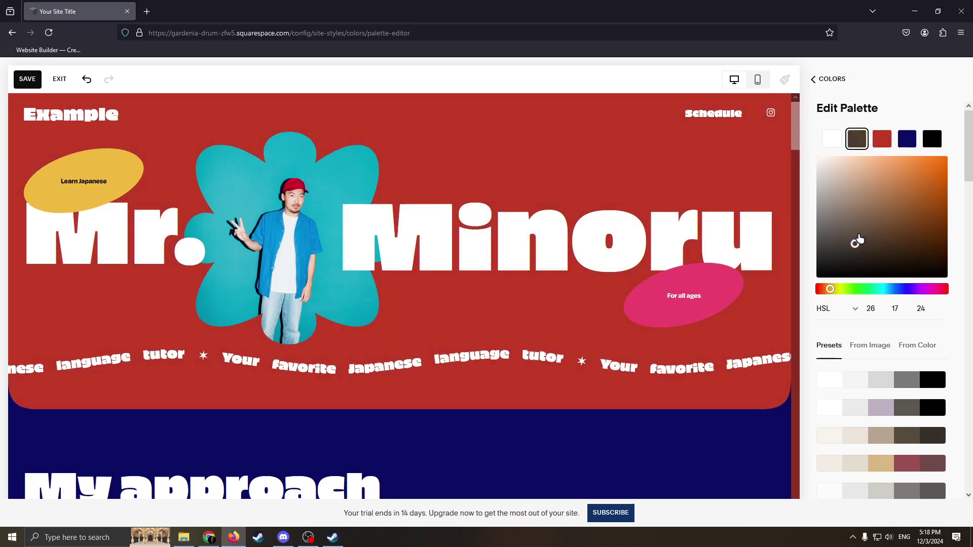
left_click(882, 139)
mouse_move(887, 198)
left_mouse_down()
mouse_move(870, 256)
mouse_move(922, 252)
mouse_move(925, 222)
left_mouse_up()
Step: Save the edited color palette and exit the style editor
left_click(832, 79)
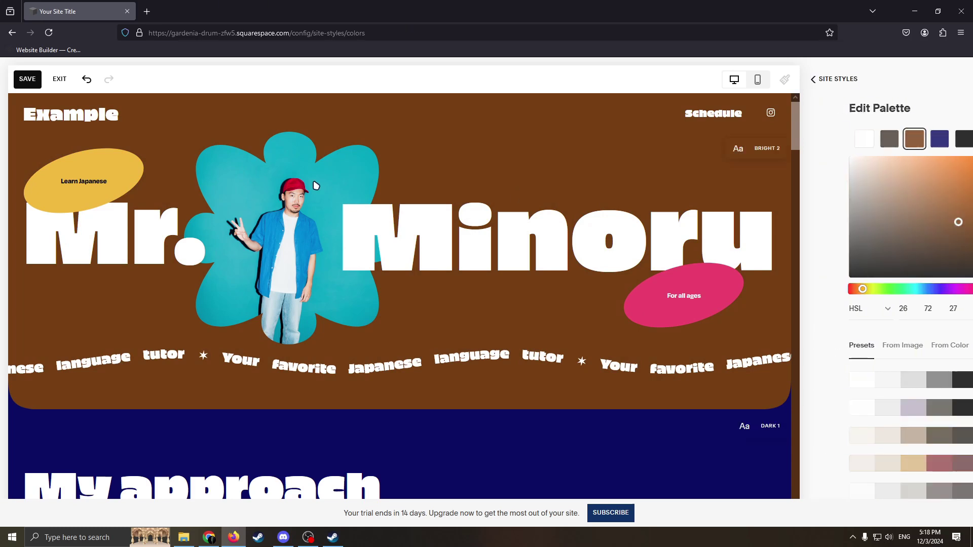
left_click(27, 80)
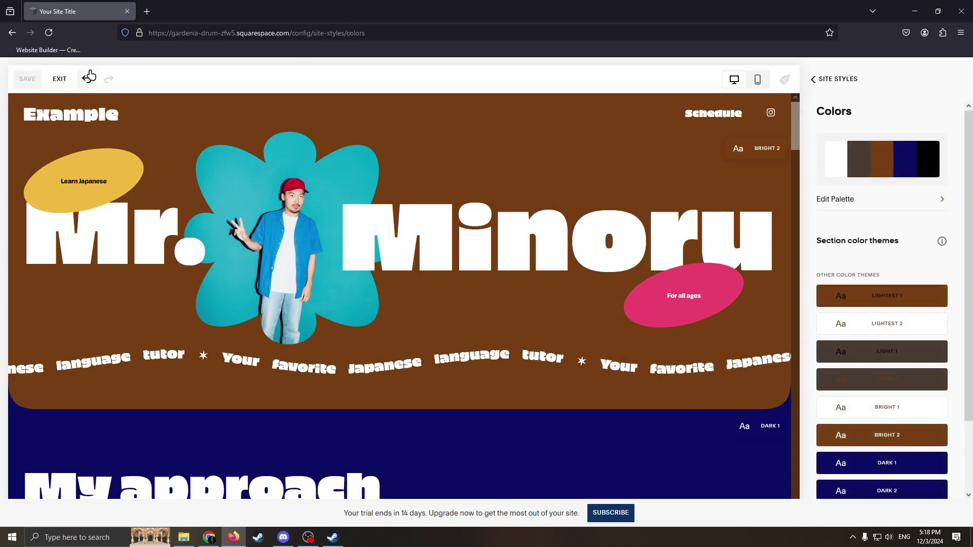
left_click(60, 78)
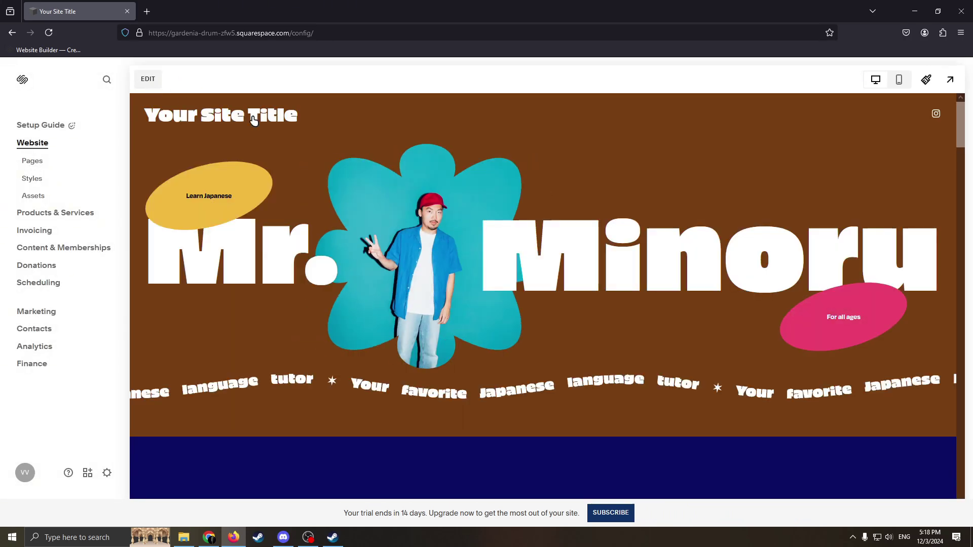
Step: Start editing the Home page and delete all blocks from its first section
left_click(254, 120)
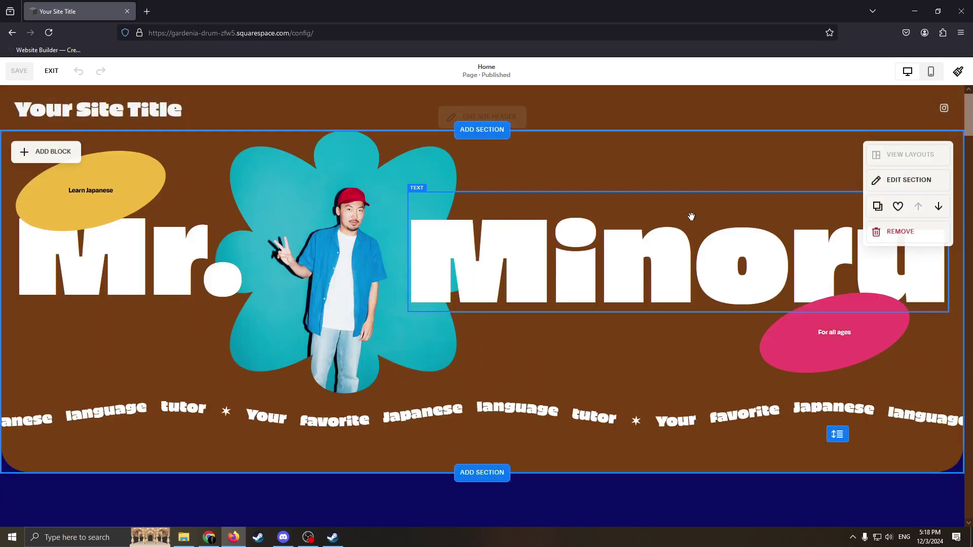
scroll(601, 275, "down", 2)
scroll(562, 270, "up", 2)
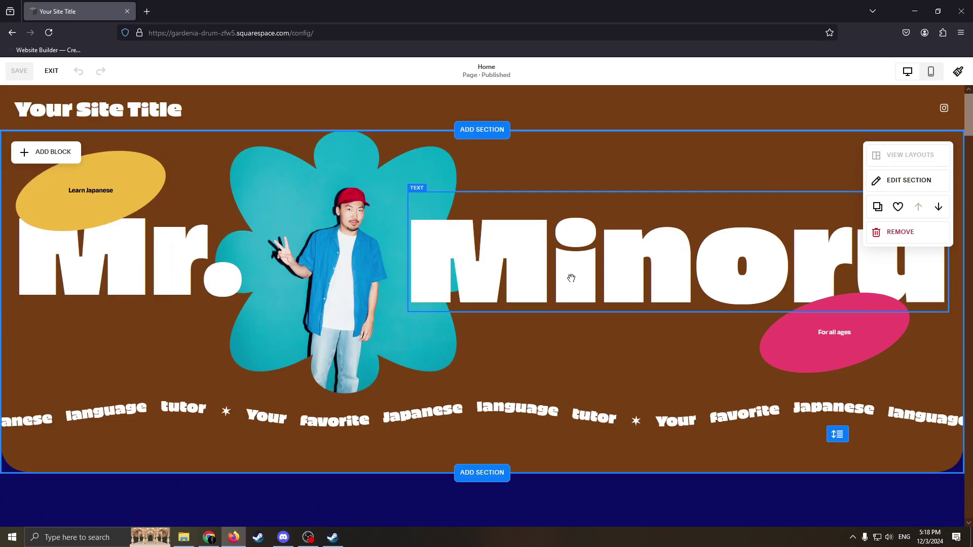
scroll(571, 278, "down", 3)
scroll(632, 256, "up", 3)
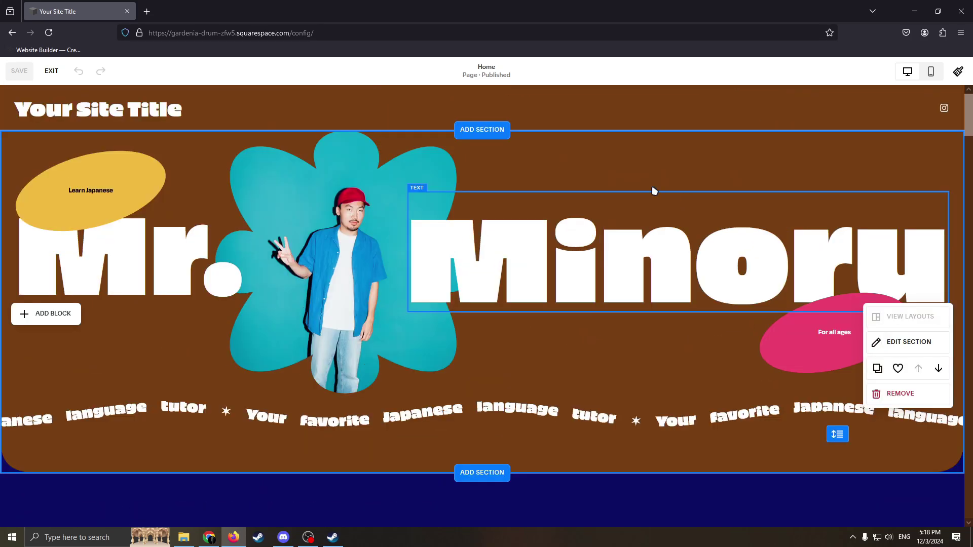
left_click(43, 148)
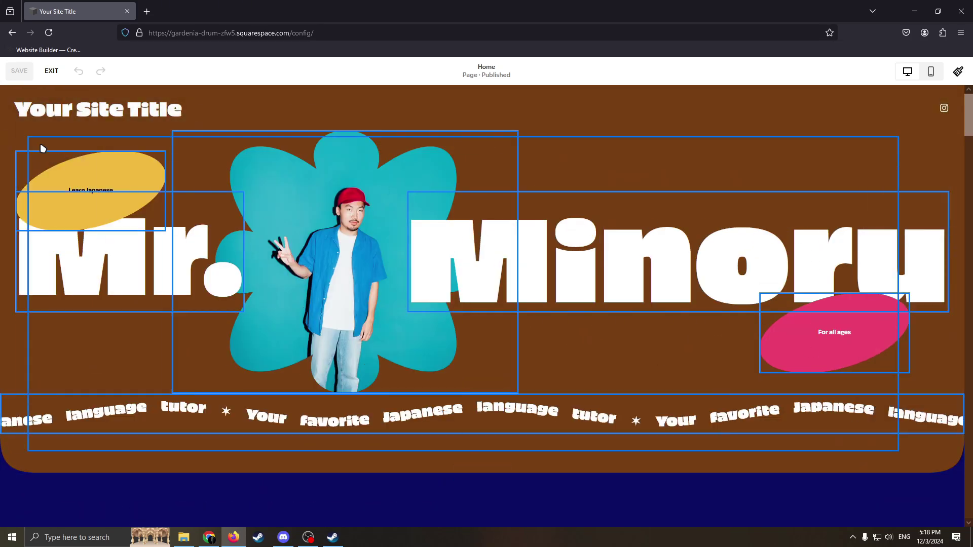
key("ctrl+a")
key("Delete")
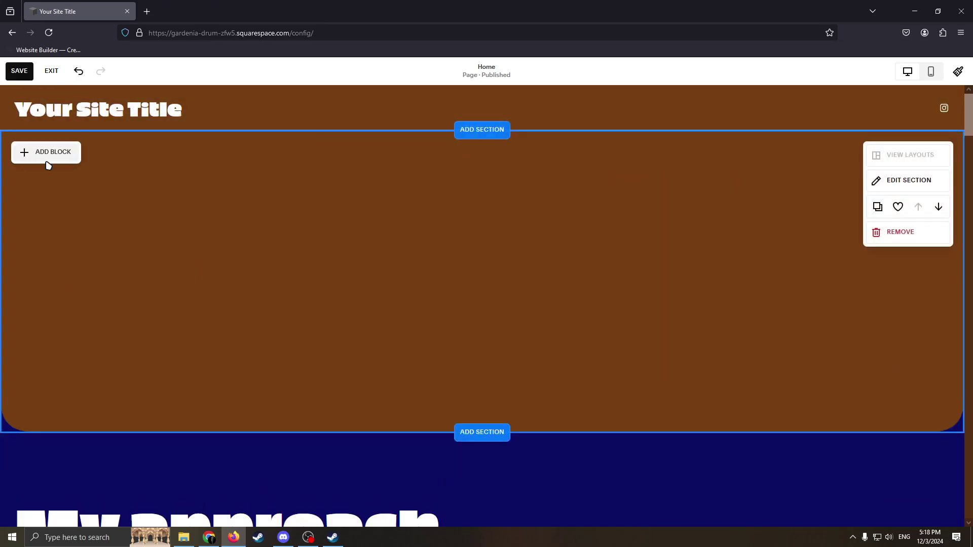
Step: Add an empty text block to the upper left area of the cleared section
left_click(46, 161)
left_click(378, 252)
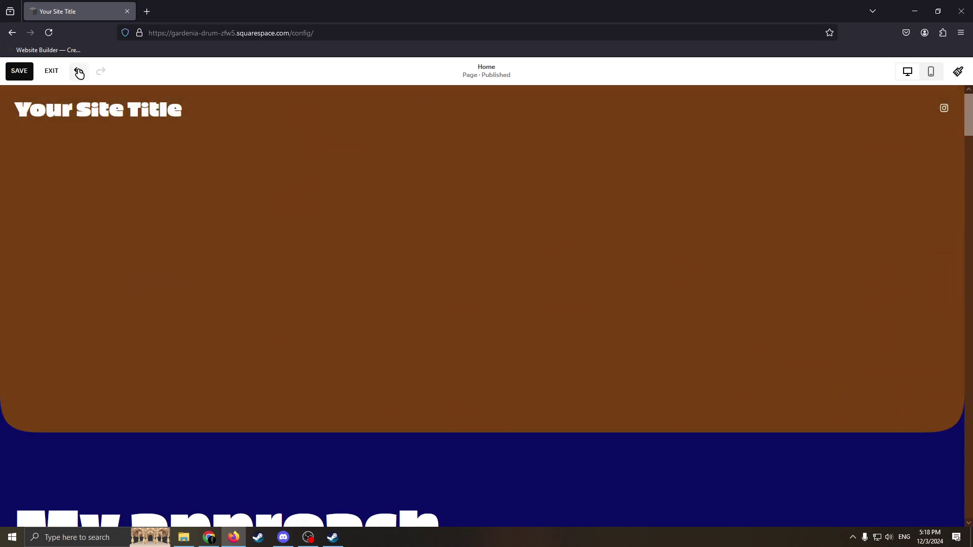
left_click(47, 159)
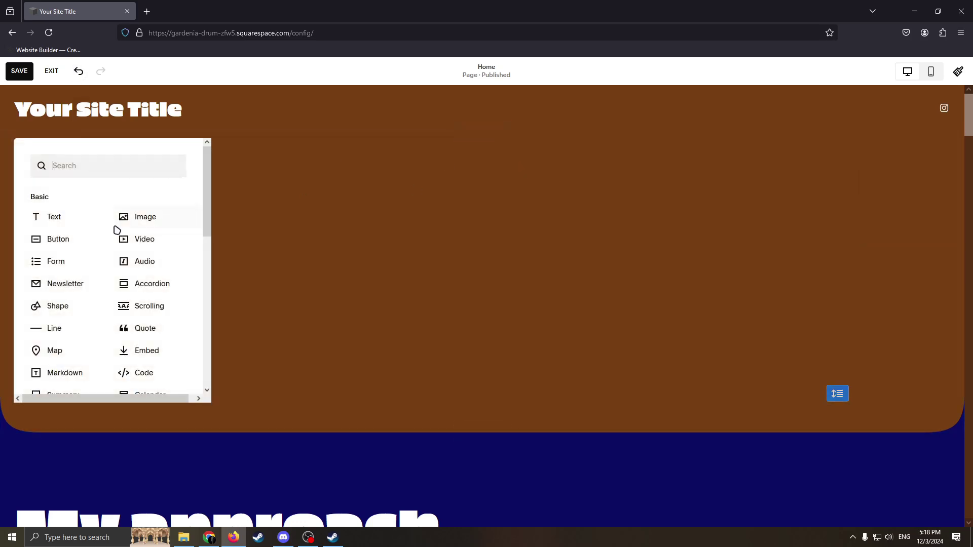
left_click(65, 224)
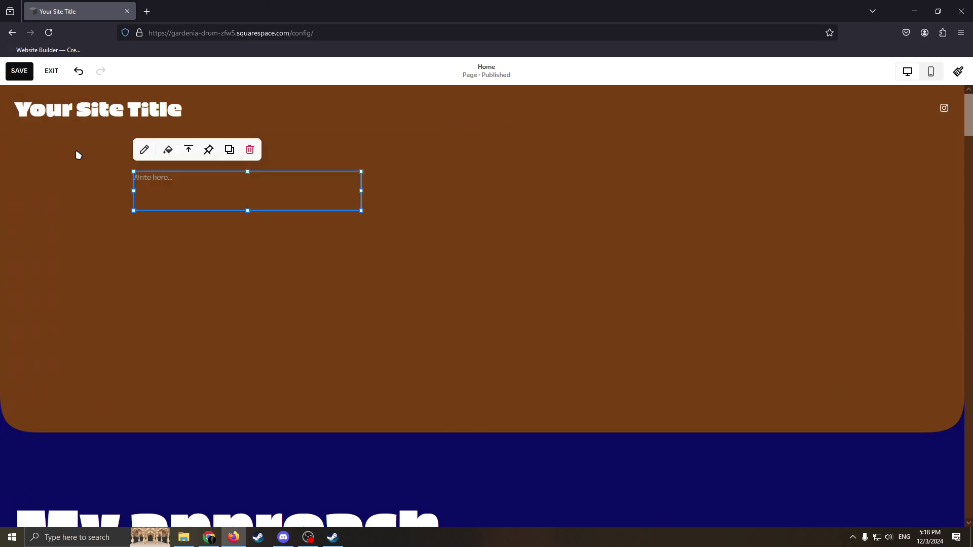
Step: Add an image block and place it in the right half of the section, slightly lower than the text block
left_click(66, 167)
left_click(48, 159)
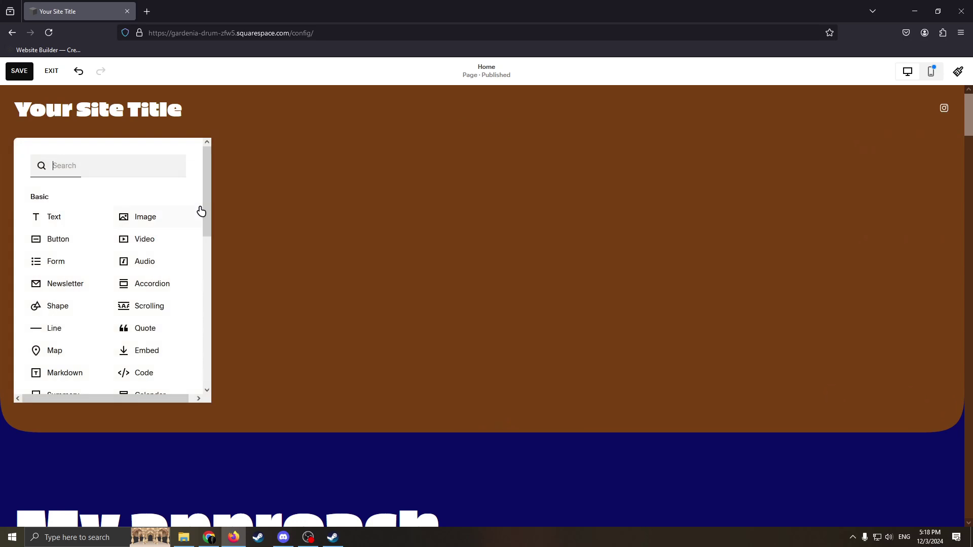
left_click(135, 215)
left_click_drag(74, 170, 623, 230)
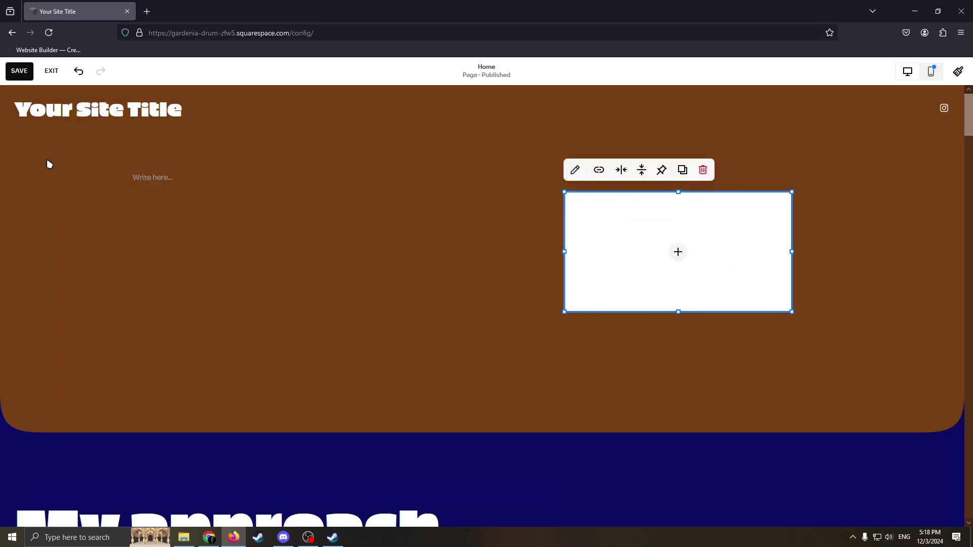
Step: Add a button block and place it centered near the section's lower edge
left_click(48, 160)
left_click(28, 152)
left_click(56, 239)
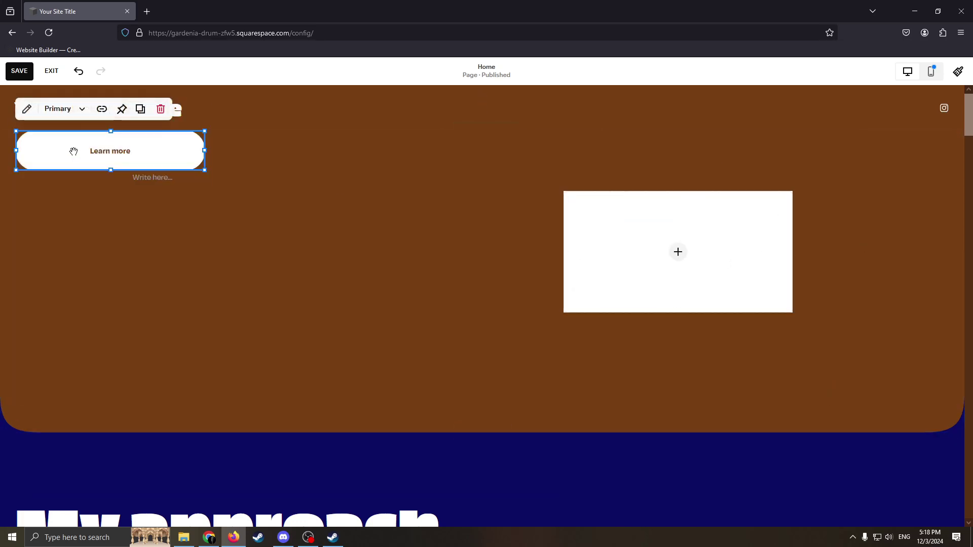
left_click_drag(81, 155, 441, 371)
Step: Add a shape block in the section's lower left area and shrink it to about half its width and height
left_click(35, 157)
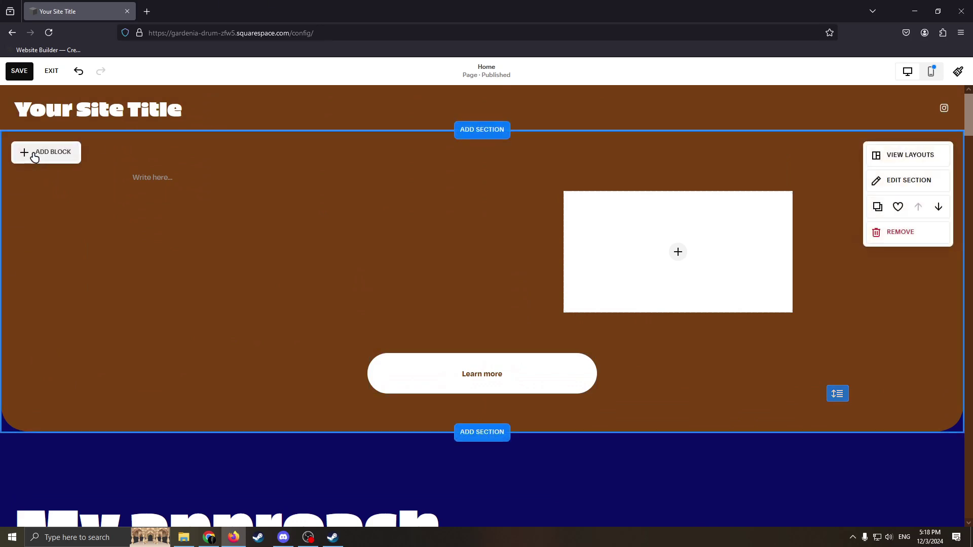
left_click(35, 153)
left_click(51, 305)
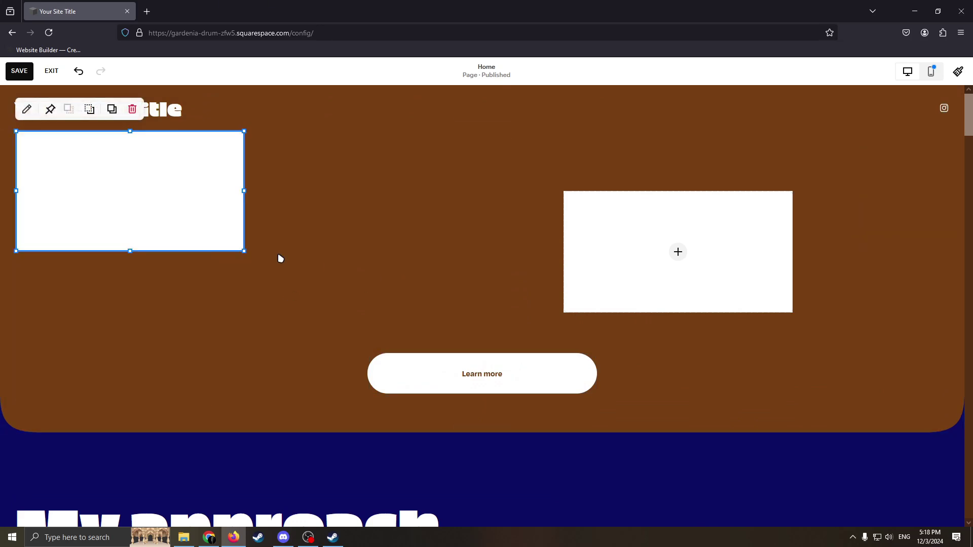
left_click_drag(120, 230, 188, 362)
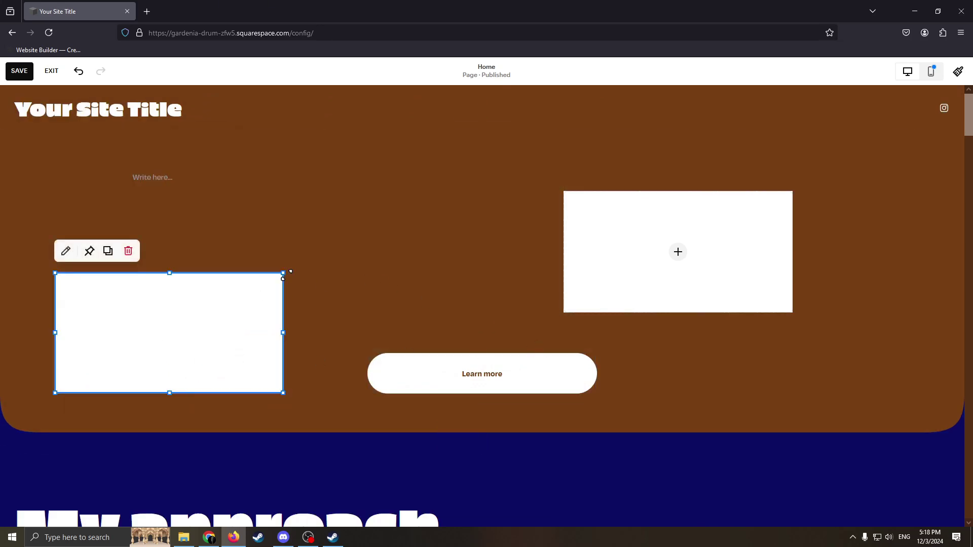
left_click_drag(287, 275, 166, 332)
Step: Change the shape block to an octagon and move it right to line up with the text block's left edge
left_click(65, 311)
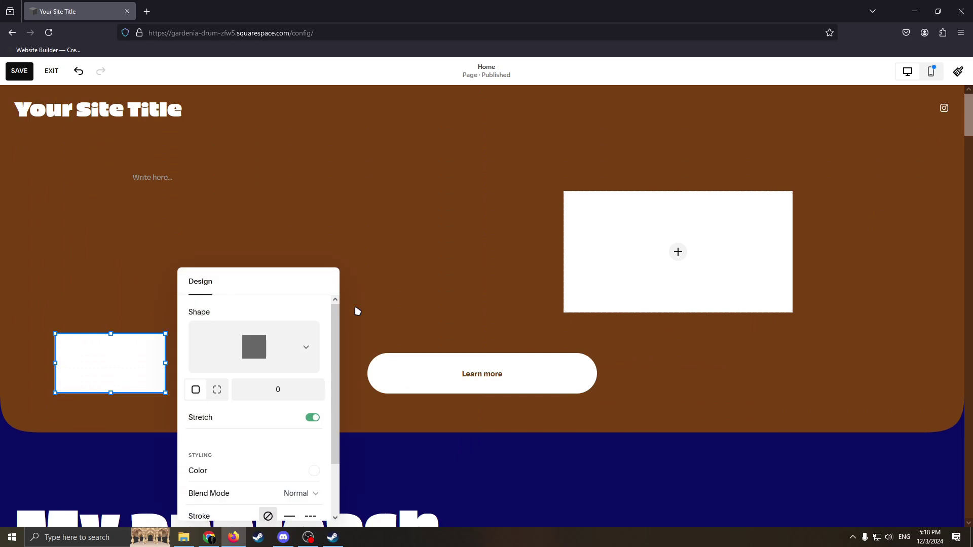
scroll(289, 321, "down", 1)
scroll(289, 321, "up", 1)
left_click(304, 349)
scroll(314, 392, "down", 1)
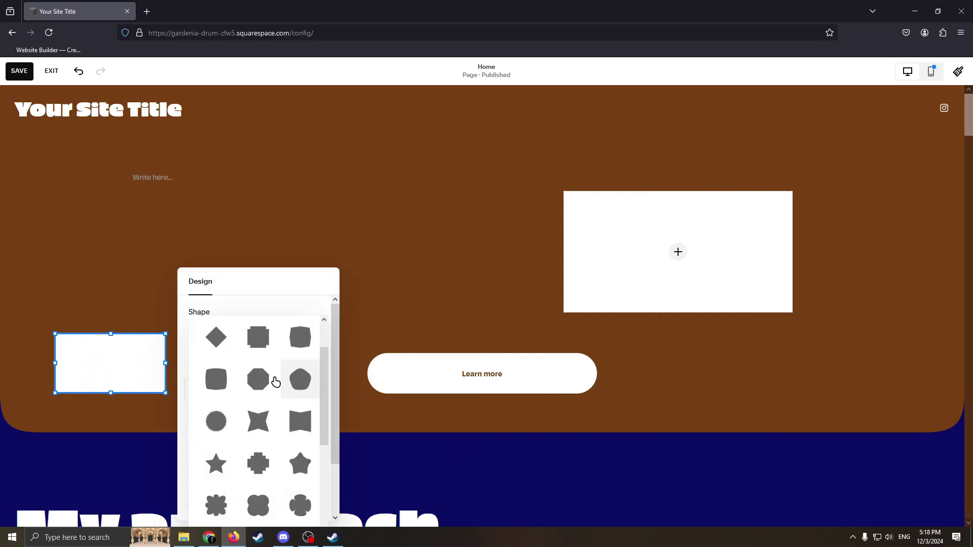
left_click(275, 381)
left_click(393, 294)
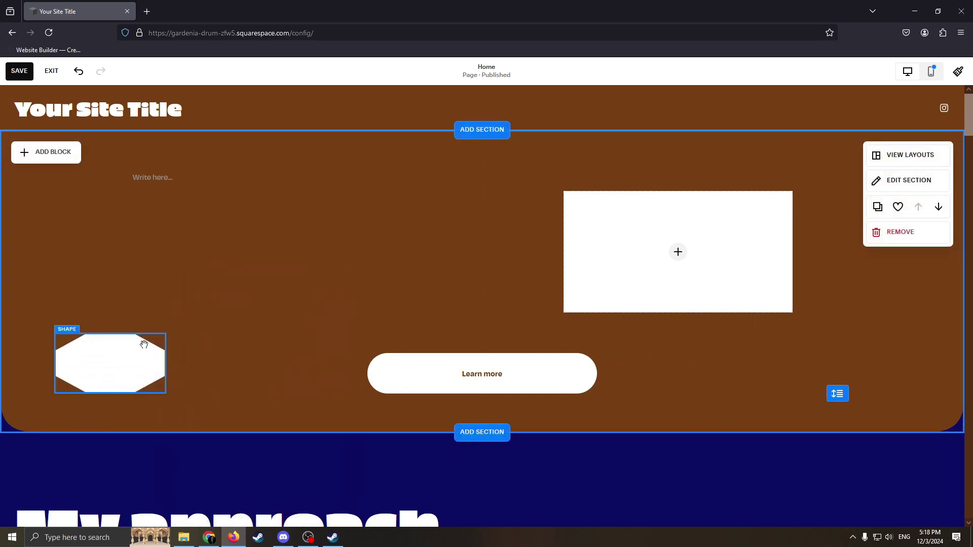
left_click_drag(144, 344, 260, 337)
Step: Enter "Welcome to our community" in the empty text block
left_click(283, 195)
left_click(283, 195)
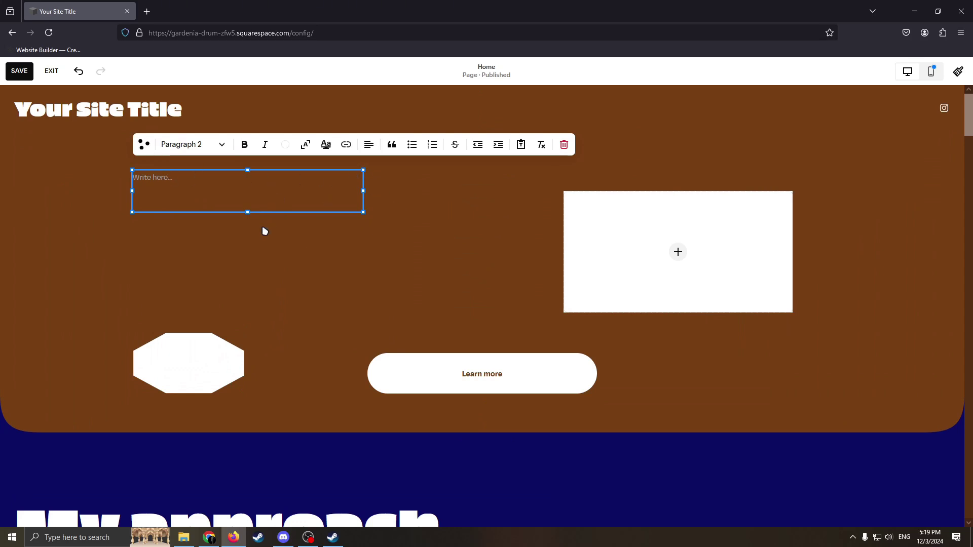
type("We")
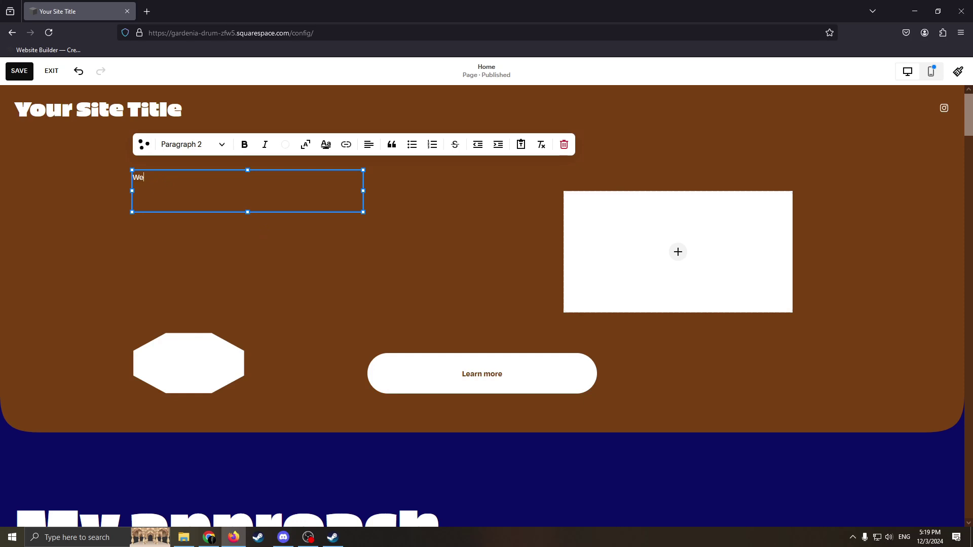
type("lcome to our")
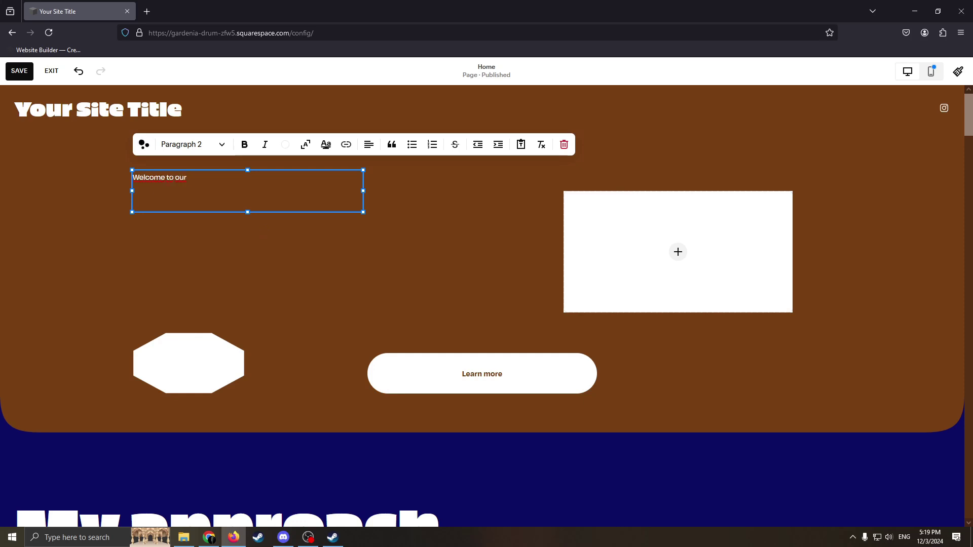
type(" community")
Step: Scale the welcome text to fit its block and enlarge the block until it nearly reaches the image block
left_click(305, 144)
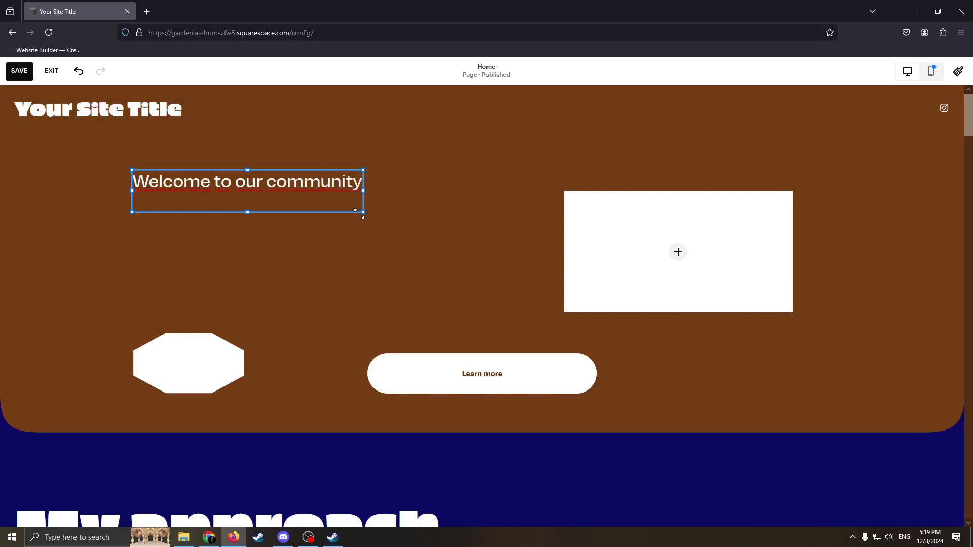
left_click_drag(363, 212, 506, 272)
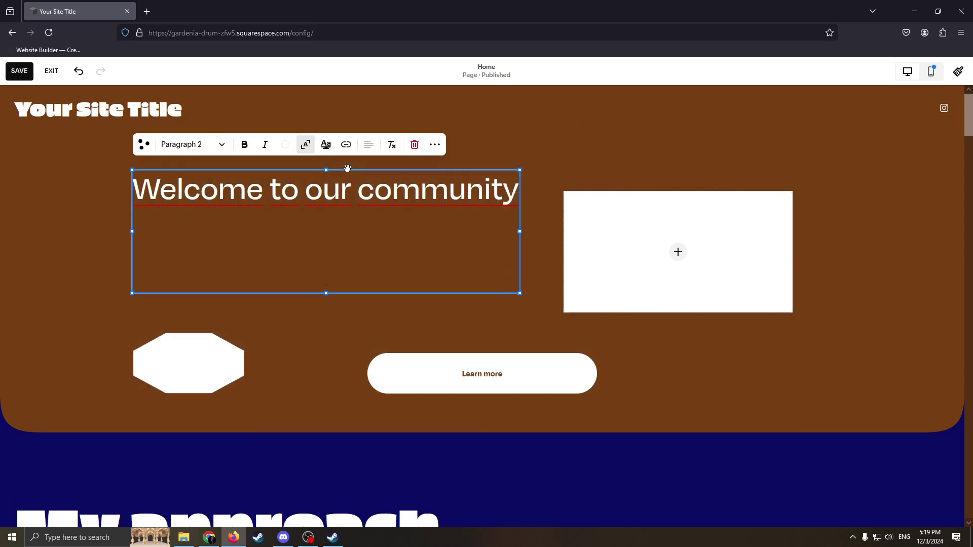
key("Escape")
left_click(130, 174)
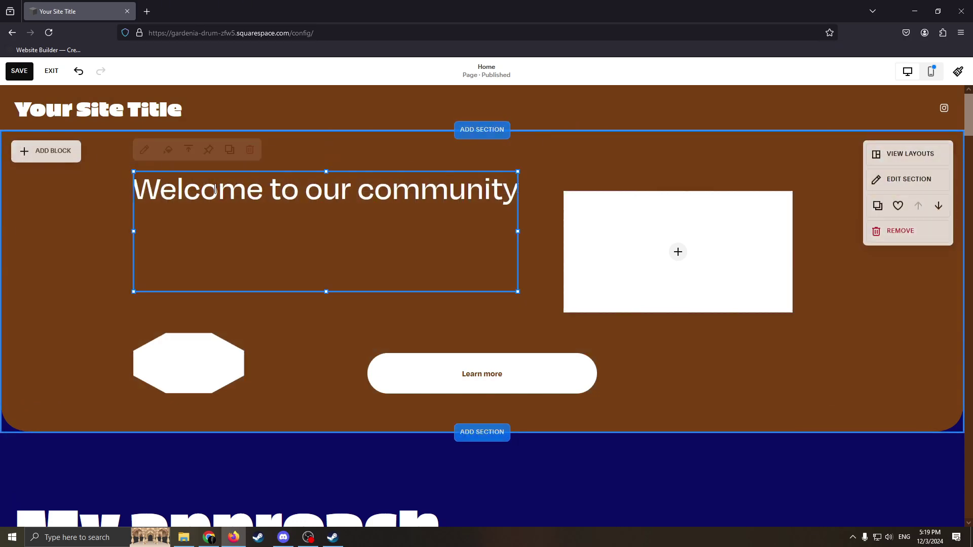
Step: Shrink the welcome text block from its lower-left corner and move the image block up and right toward the section's edge
left_click_drag(131, 291, 250, 252)
left_click_drag(520, 168, 610, 228)
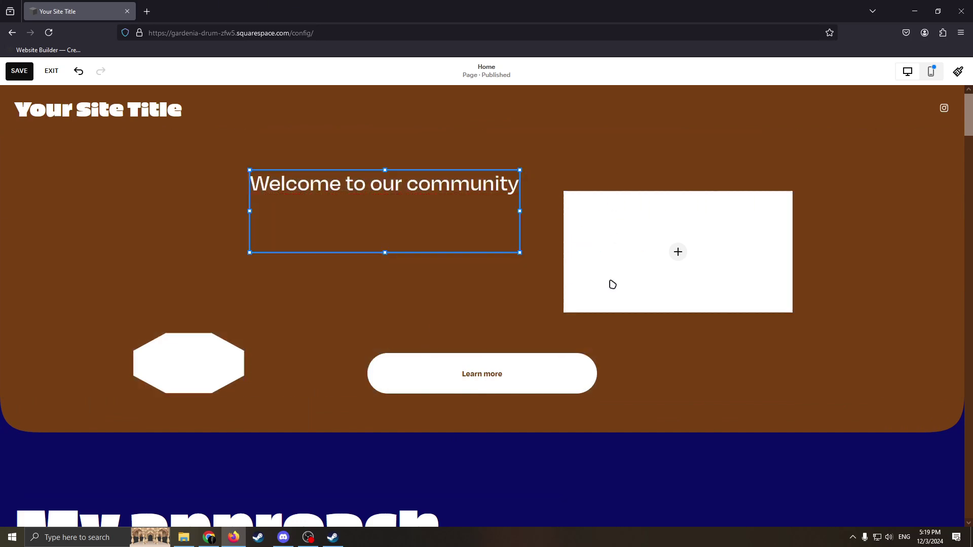
left_click(630, 310)
left_click_drag(629, 310, 743, 255)
Step: Search the free stock images for "community" to fill the empty image block
left_click(789, 208)
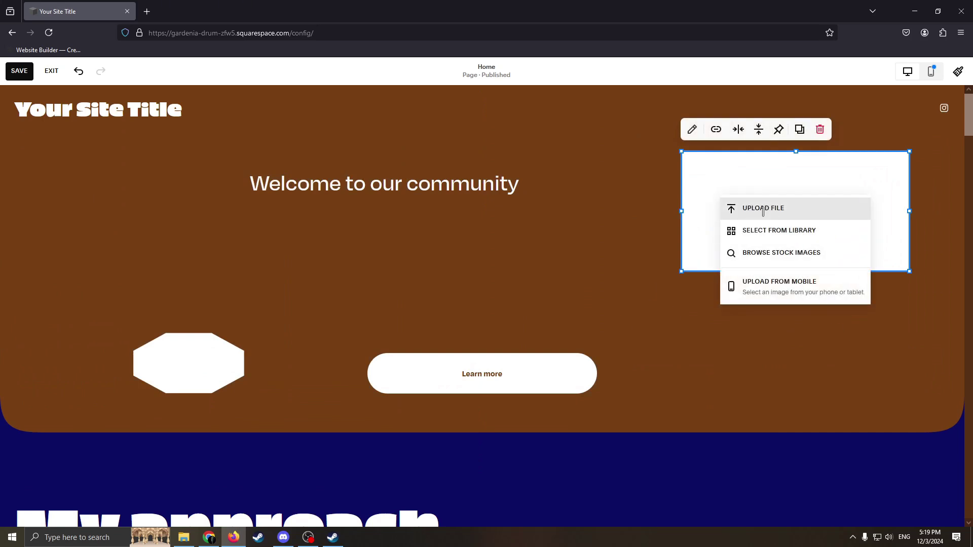
left_click(779, 252)
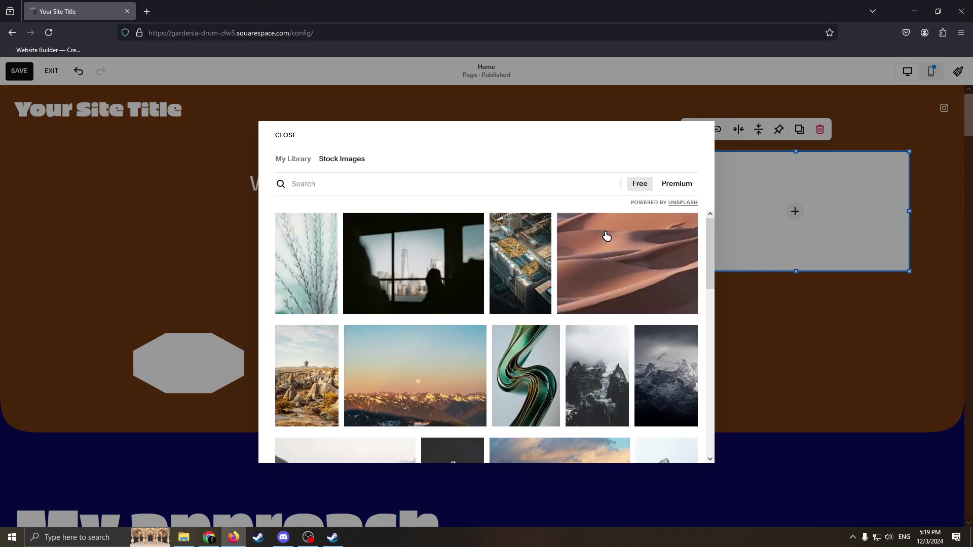
left_click(811, 222)
left_click(795, 213)
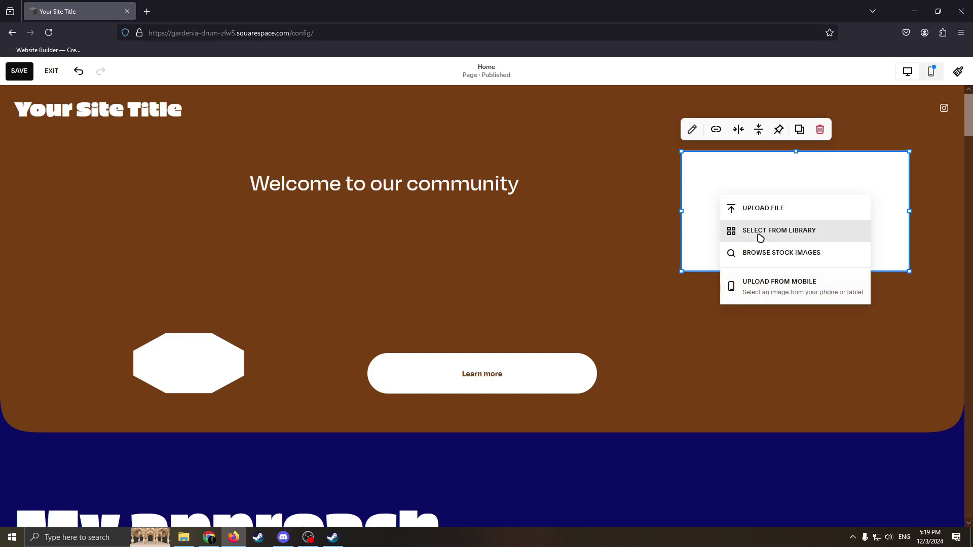
left_click(773, 253)
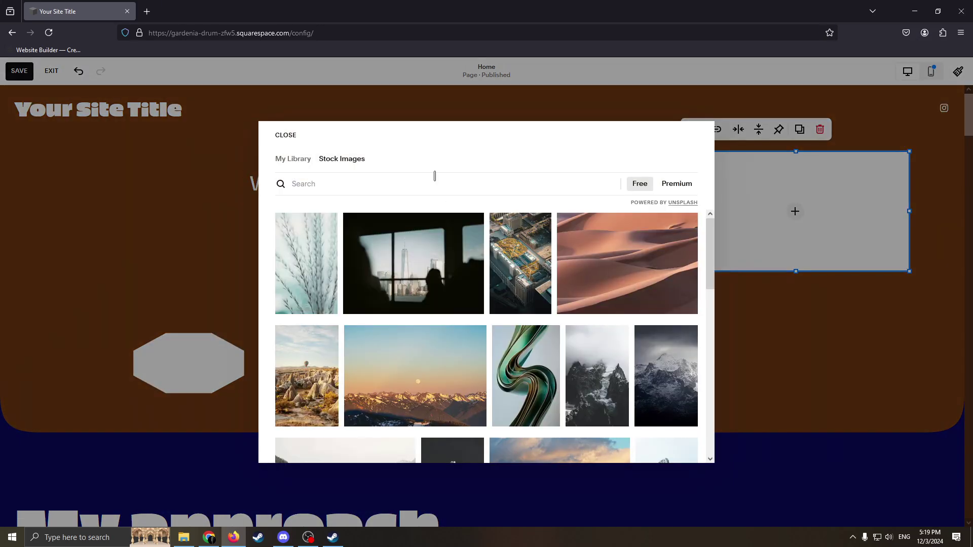
left_click(400, 178)
type("community")
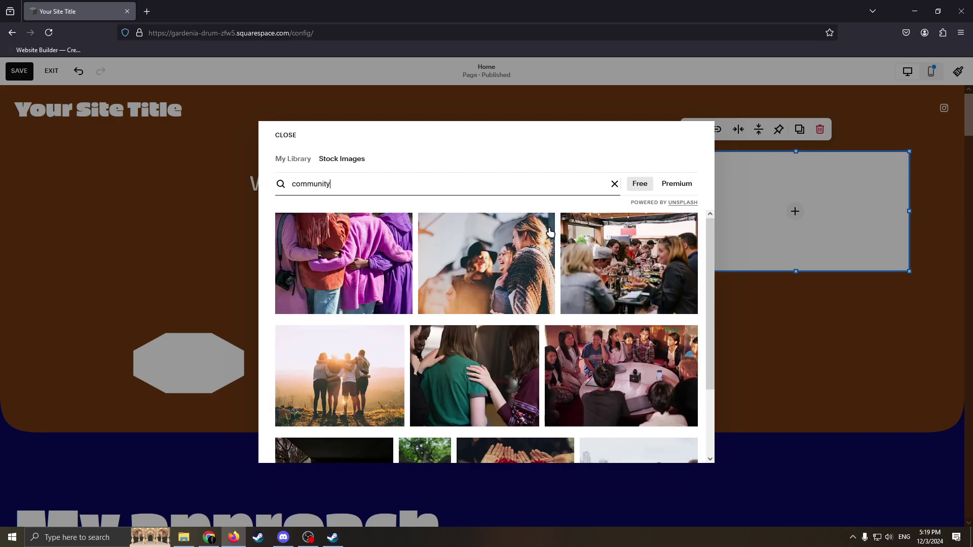
Step: Insert the stock photo of people seated around a round table and enlarge the image block down and to the left
scroll(599, 267, "down", 2)
left_click(649, 329)
left_click(778, 226)
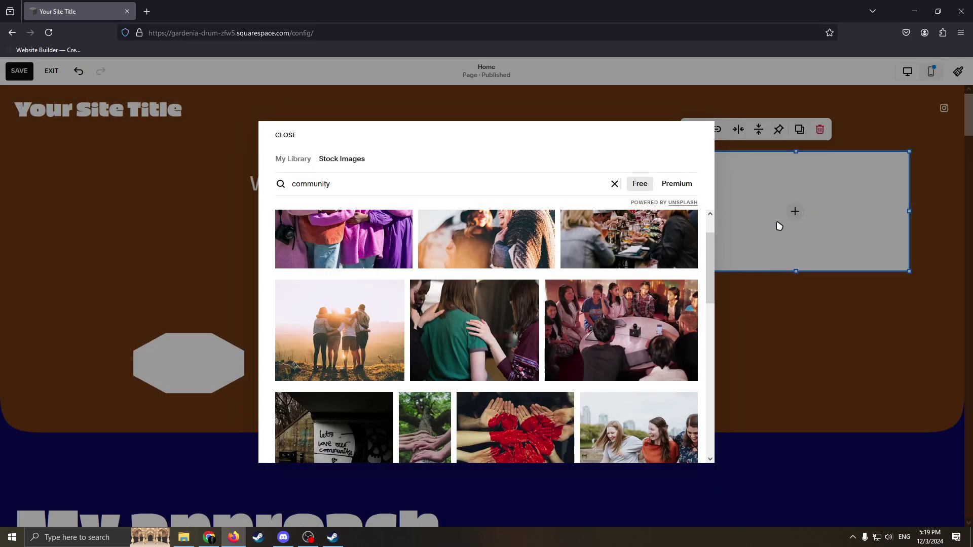
left_click(771, 318)
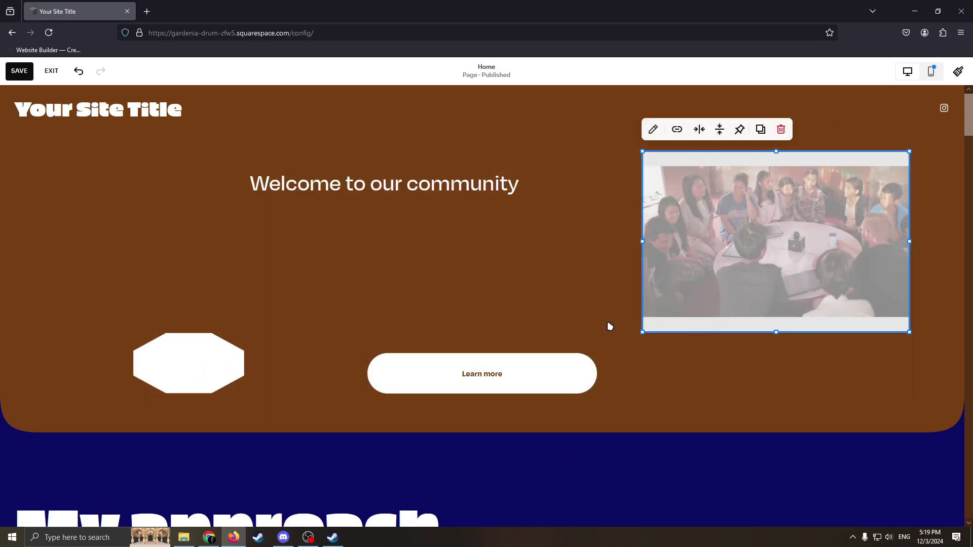
left_click(724, 412)
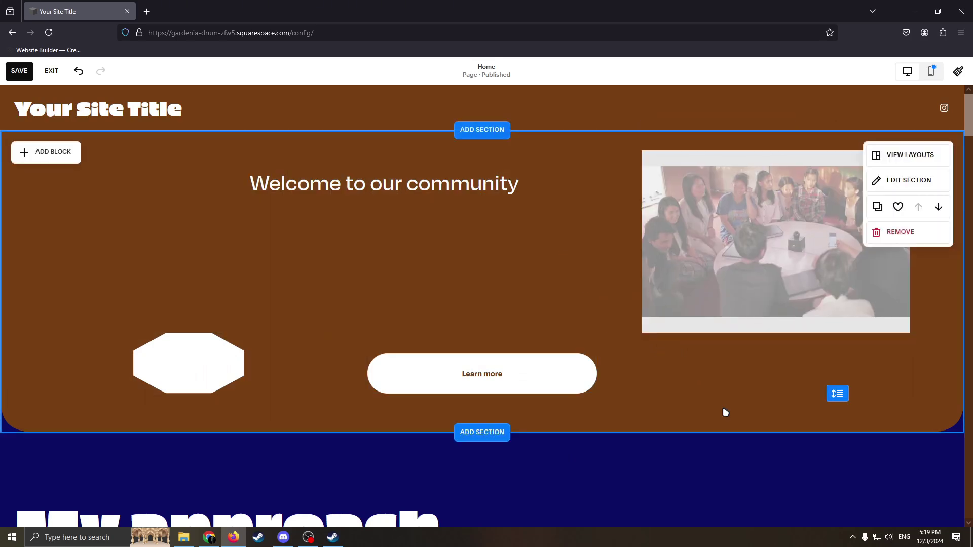
Step: Delete the community photo's image block and undo the deletion
left_click(651, 251)
key("Delete")
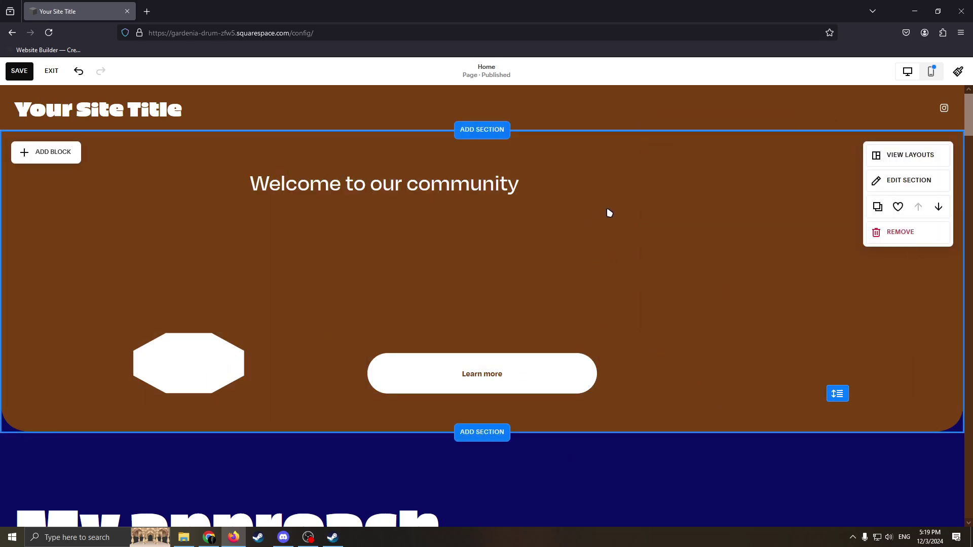
key("ctrl+z")
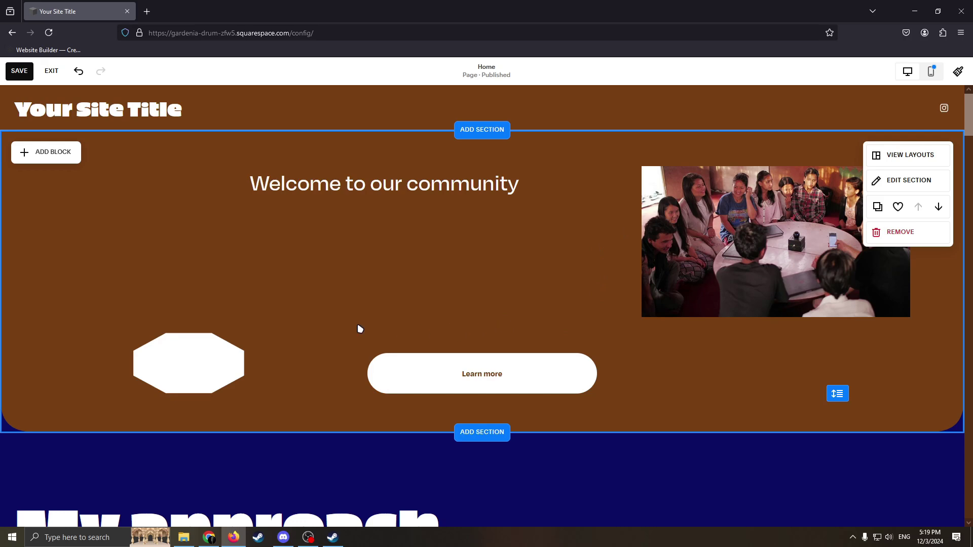
Step: Enlarge the octagon up and to the right, and change the button's text to "Join Us"
left_click(202, 354)
left_click_drag(244, 333, 322, 273)
left_click(501, 373)
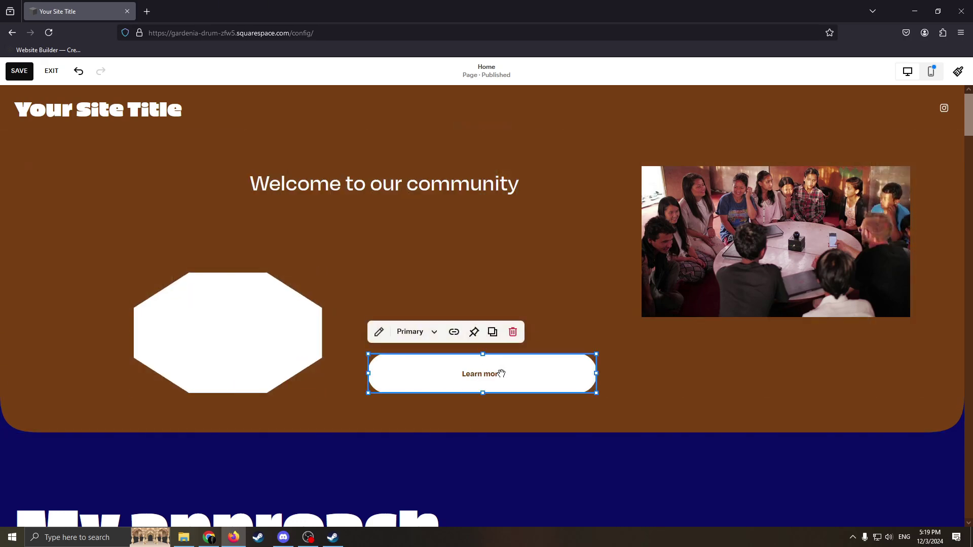
left_click(380, 332)
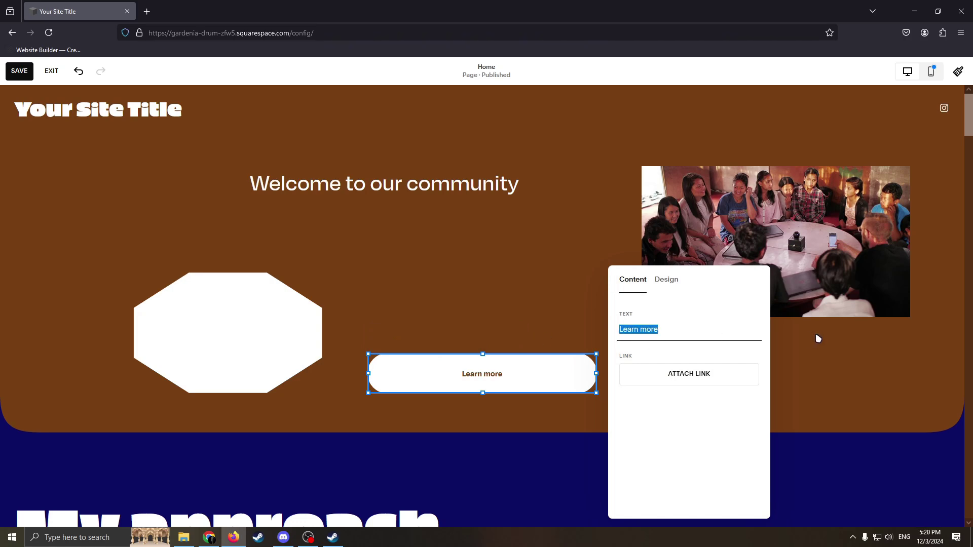
key("BackSpace")
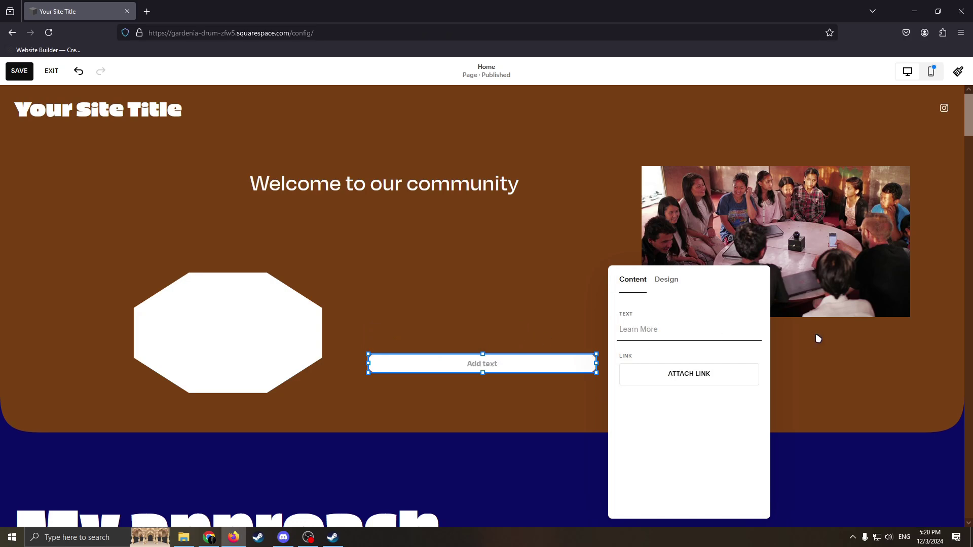
type("Join Us")
left_click(545, 407)
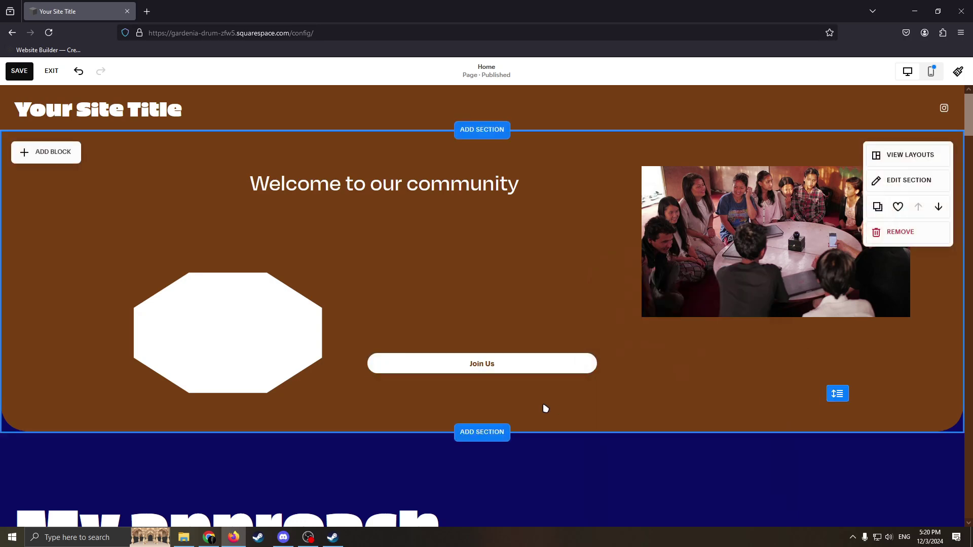
left_click(409, 178)
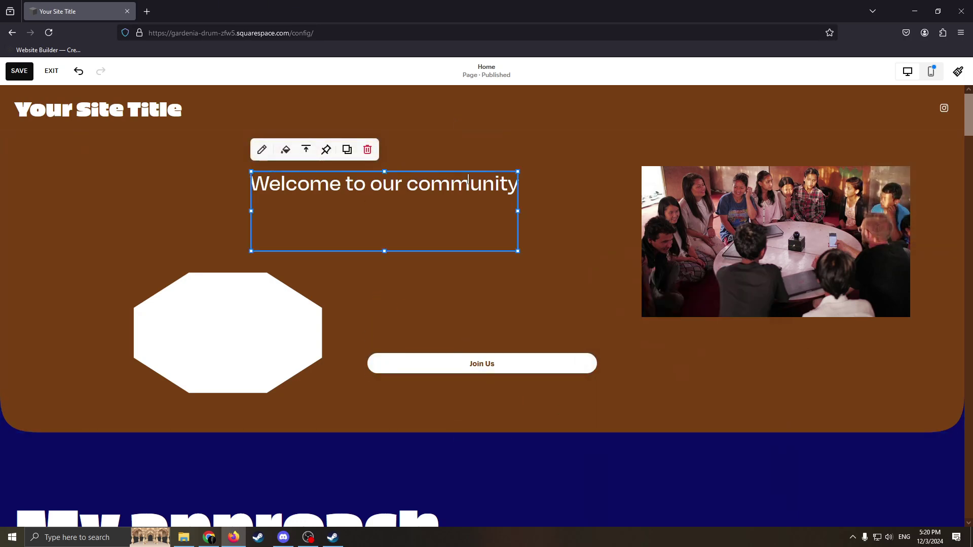
left_click(566, 280)
Step: Remove the "My manifestos" section from the Home page
scroll(543, 283, "down", 3)
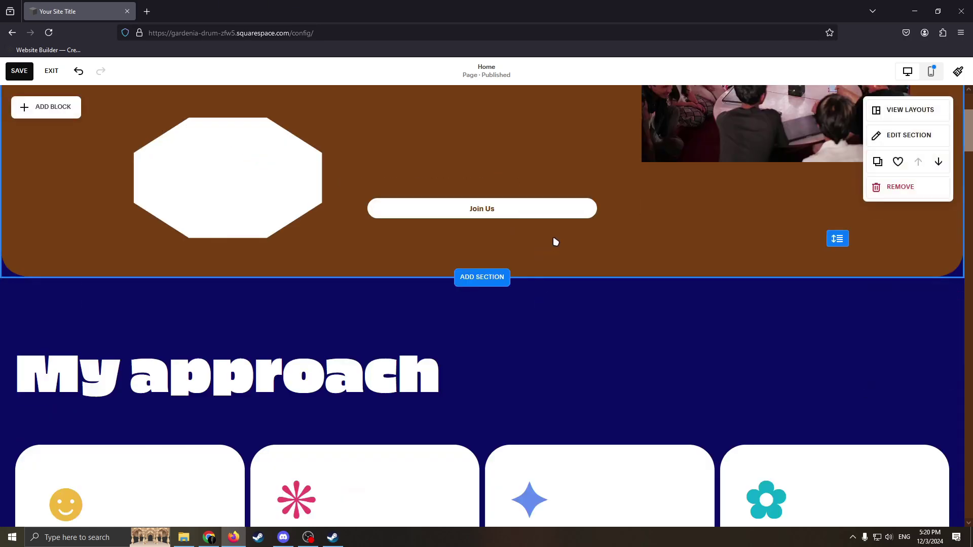
scroll(582, 274, "down", 3)
scroll(607, 291, "down", 6)
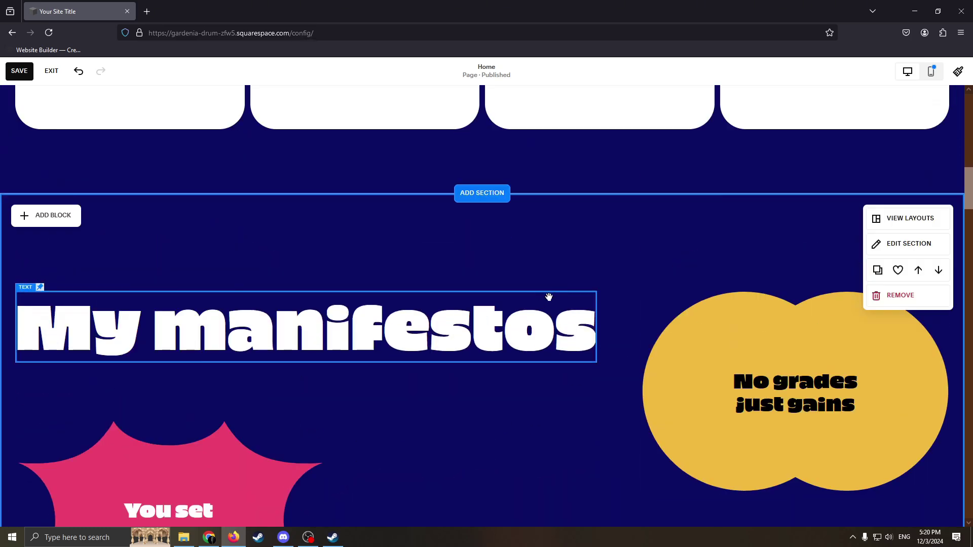
left_click(898, 296)
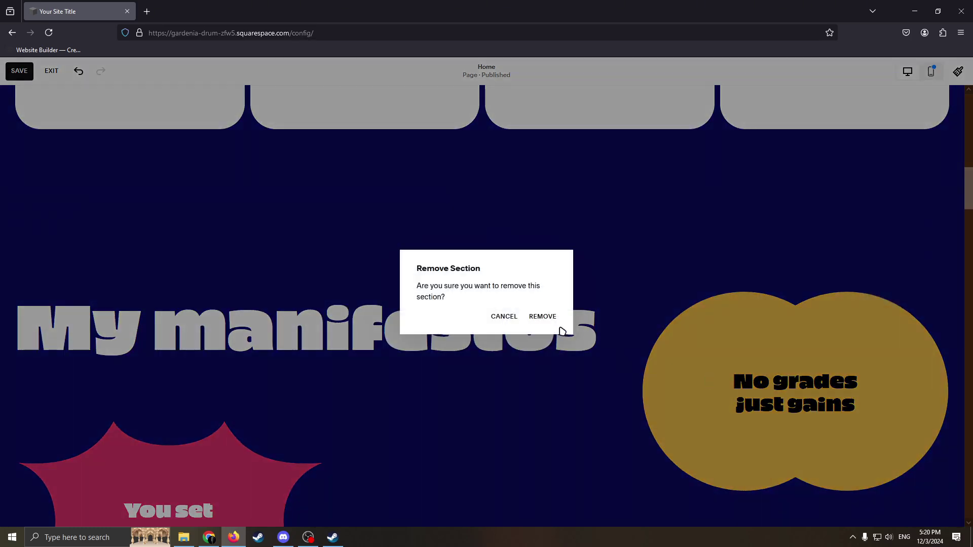
key("Return")
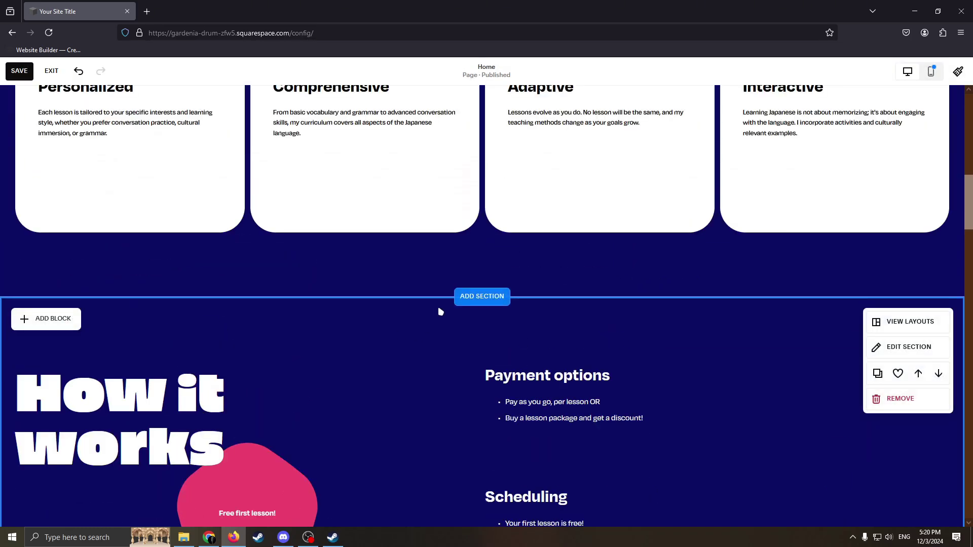
Step: Add the Intro section with large scrolling brand text and a mountain photo above the "How it works" section
scroll(440, 311, "up", 2)
left_click(482, 403)
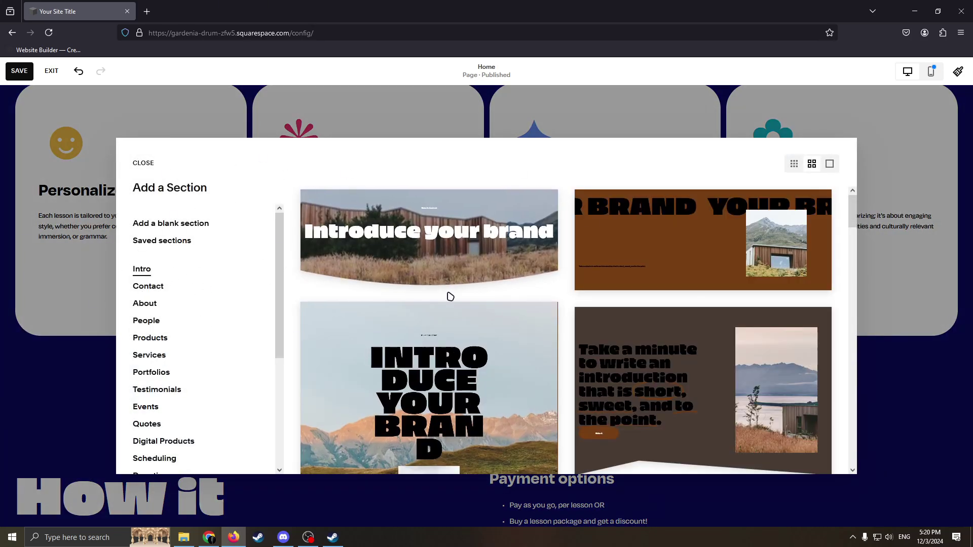
left_click(646, 243)
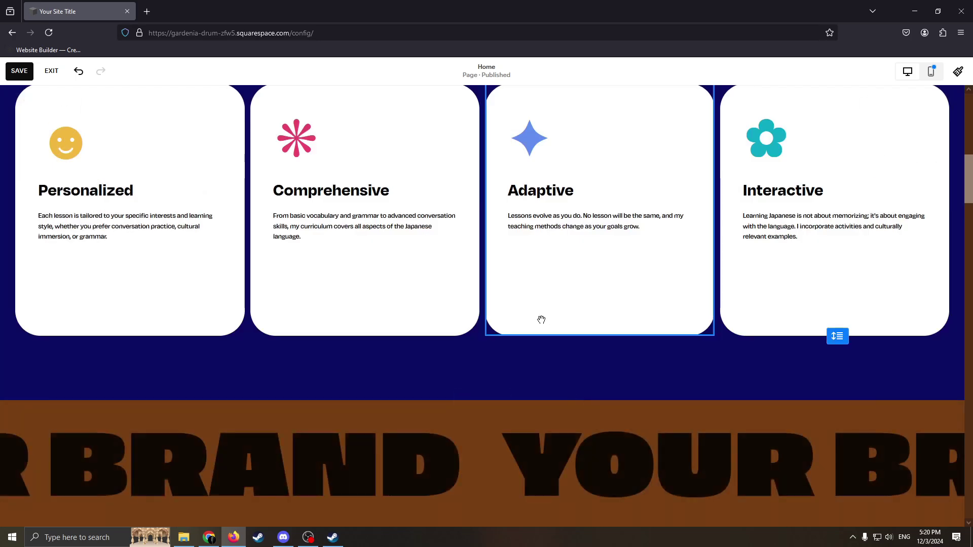
Step: Move the new brand section up two places to the very top of the page
scroll(526, 324, "down", 5)
scroll(606, 276, "up", 9)
scroll(524, 239, "down", 10)
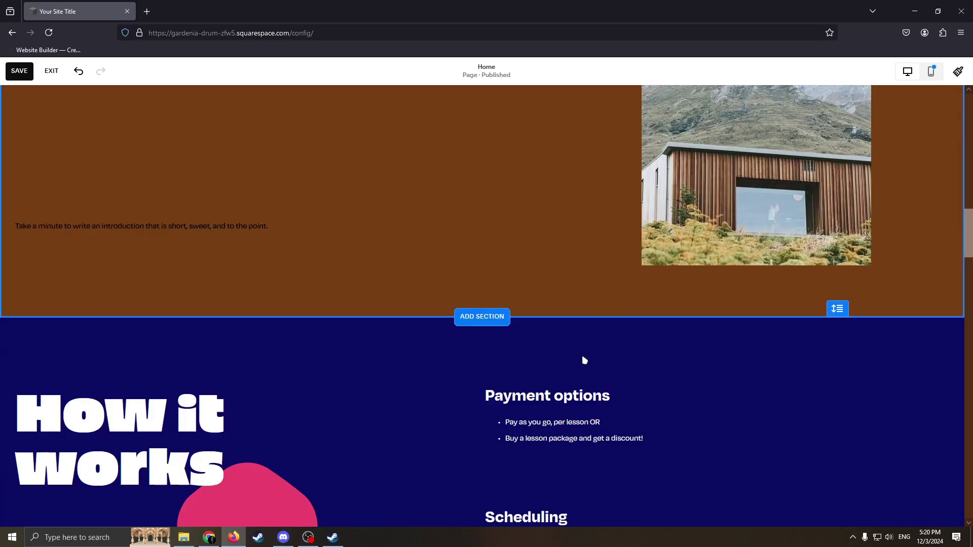
scroll(584, 359, "up", 3)
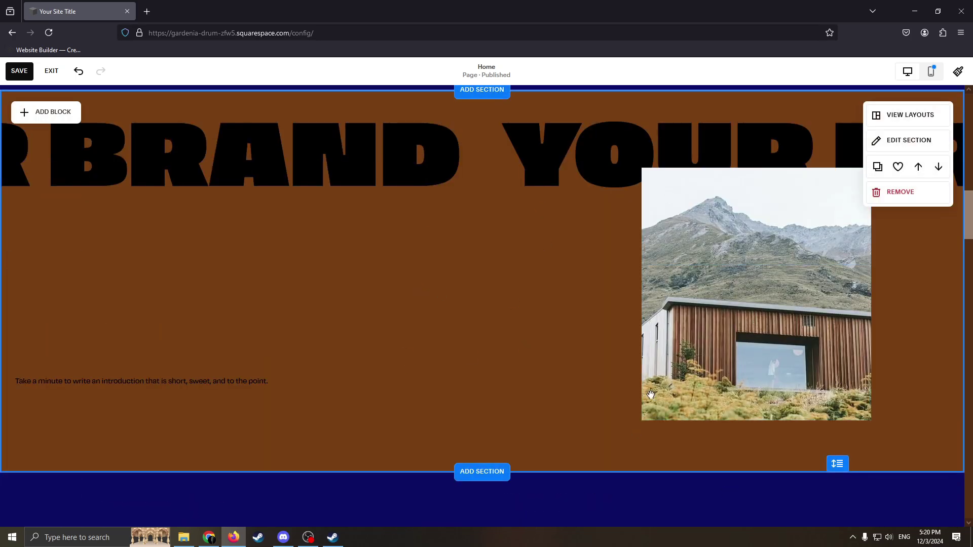
left_click(918, 167)
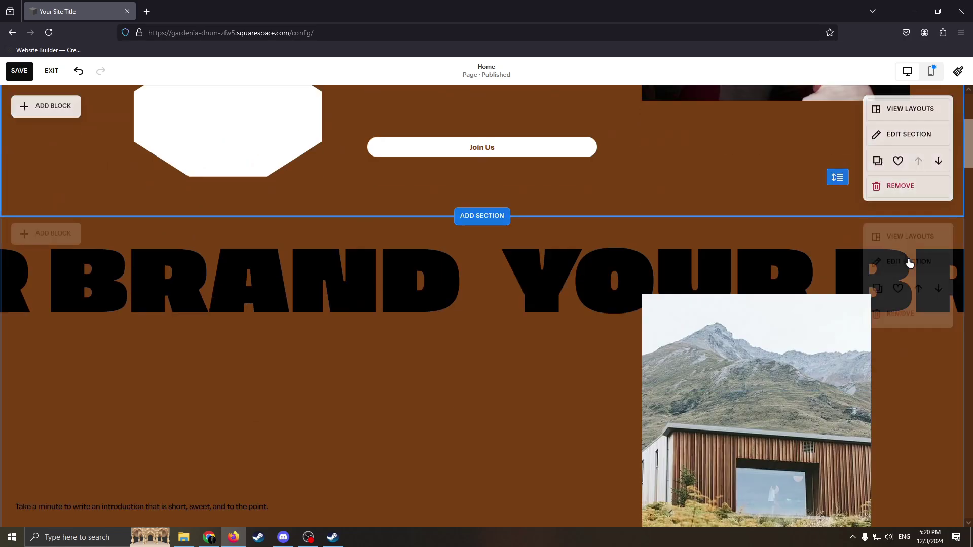
left_click(918, 288)
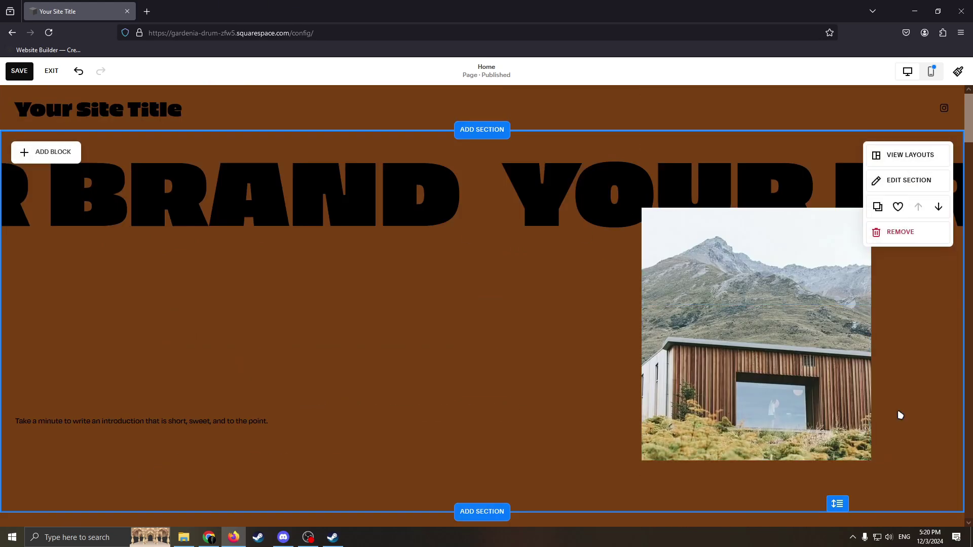
Step: Delete all blocks in the brand section, and undo back to before the section's last move up
left_click_drag(899, 415, 617, 333)
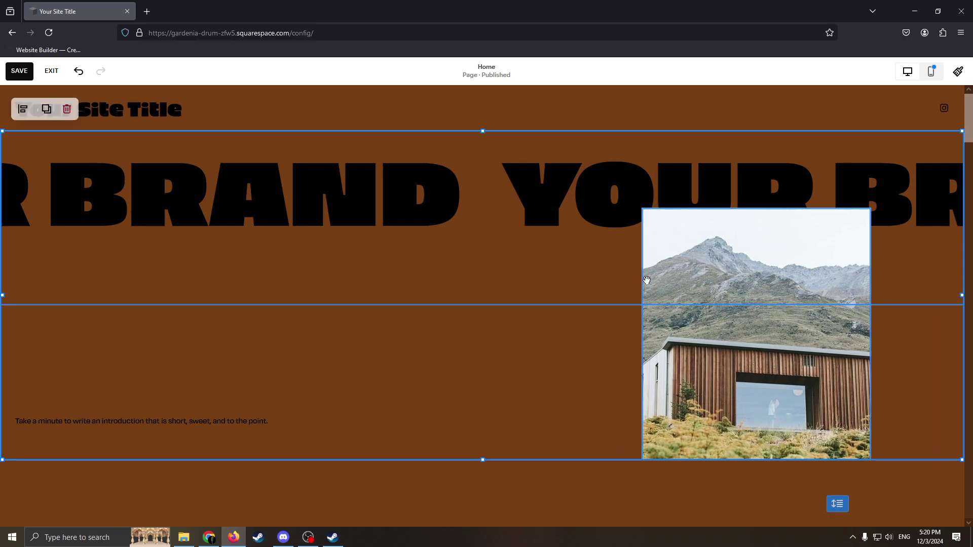
left_click_drag(336, 407, 347, 360)
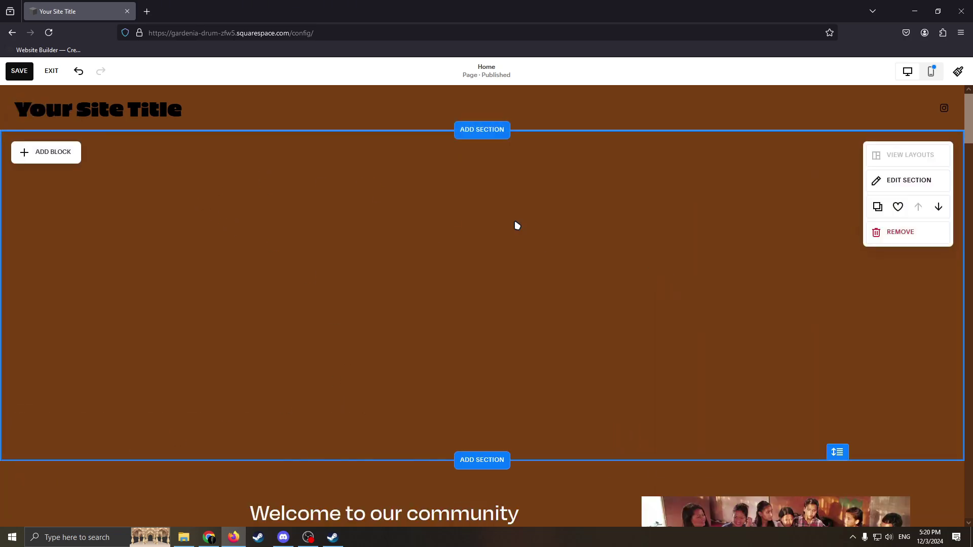
left_click(78, 71)
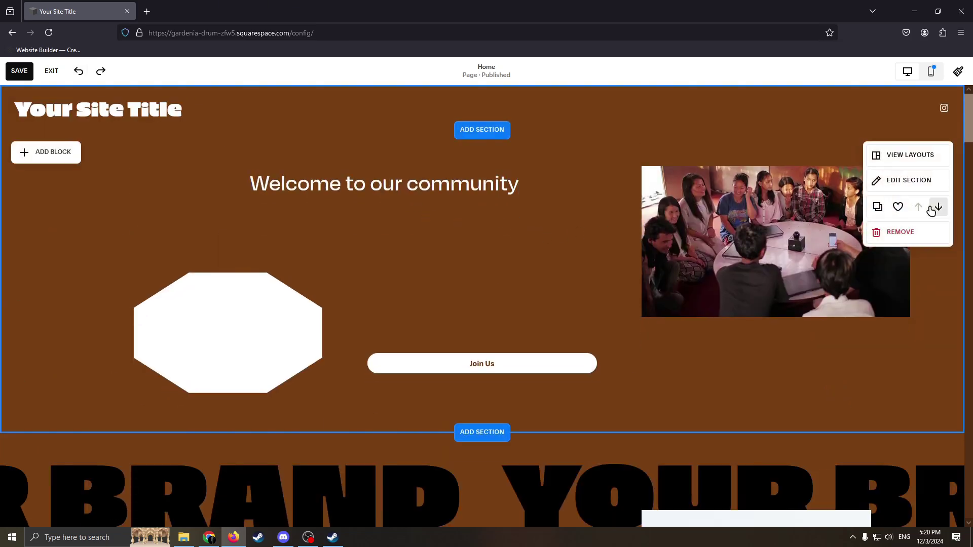
Step: Move the welcome section below the brand section, and place the mountain photo near the center with a slightly reduced height
left_click(931, 210)
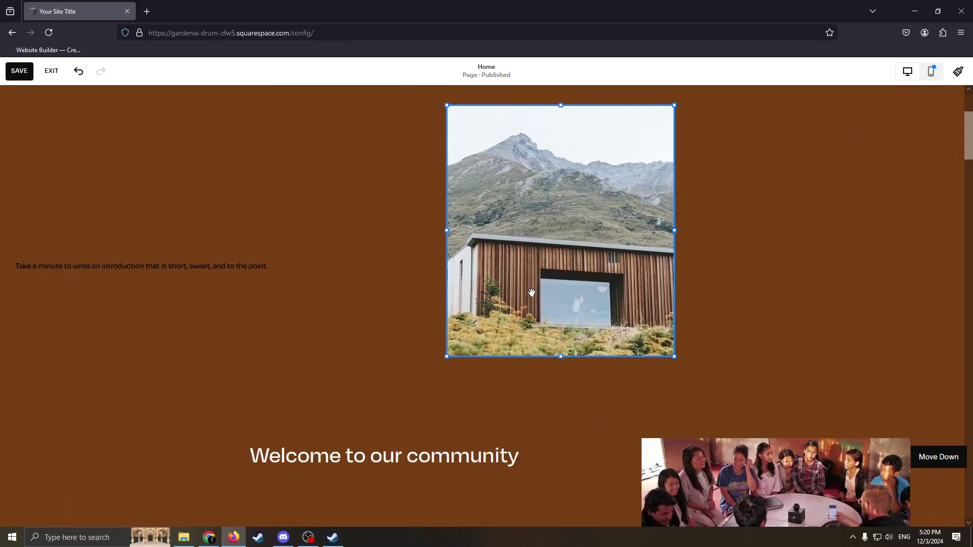
scroll(608, 274, "up", 3)
left_click_drag(448, 266, 458, 290)
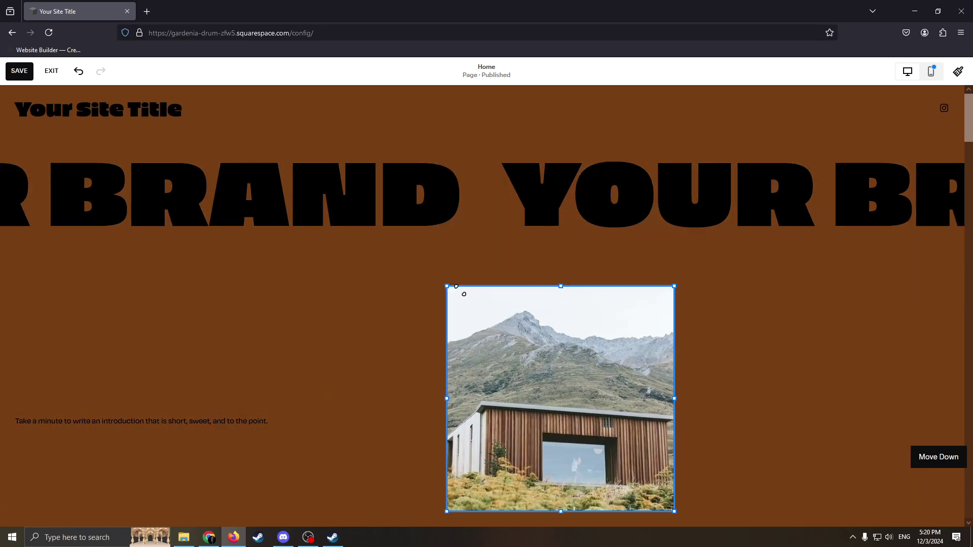
left_click(456, 264)
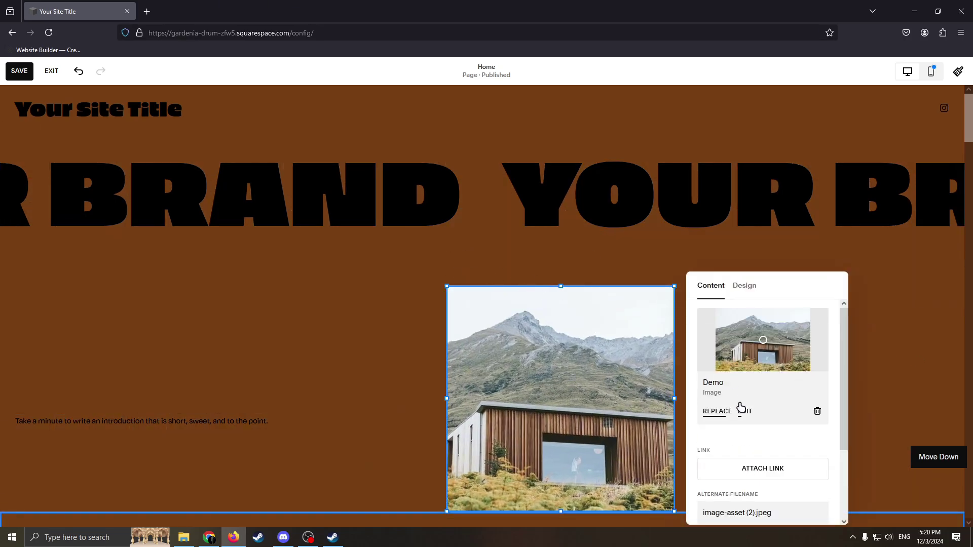
Step: Move the scrolling brand text down until its letters sit just above the mountain photo
left_click(419, 215)
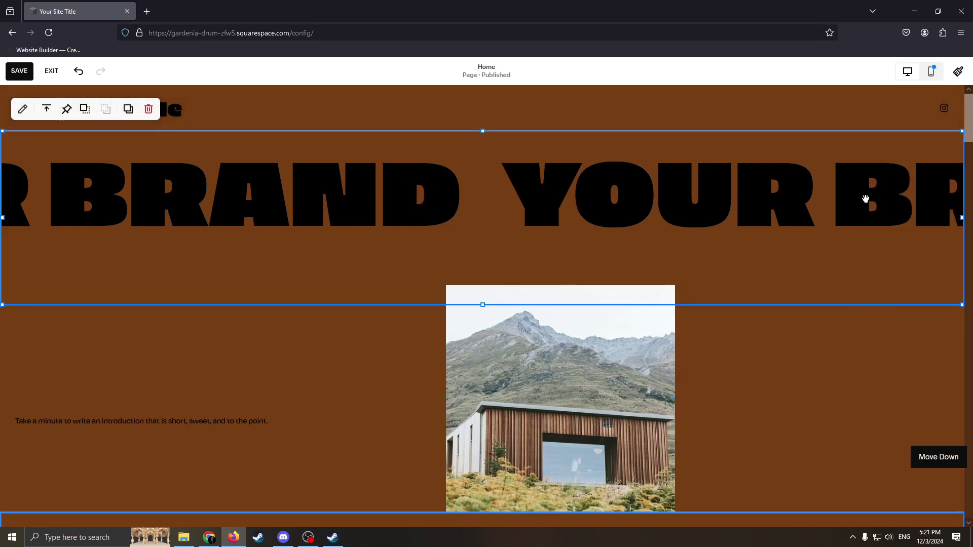
left_click_drag(89, 204, 613, 206)
left_click_drag(319, 146, 426, 190)
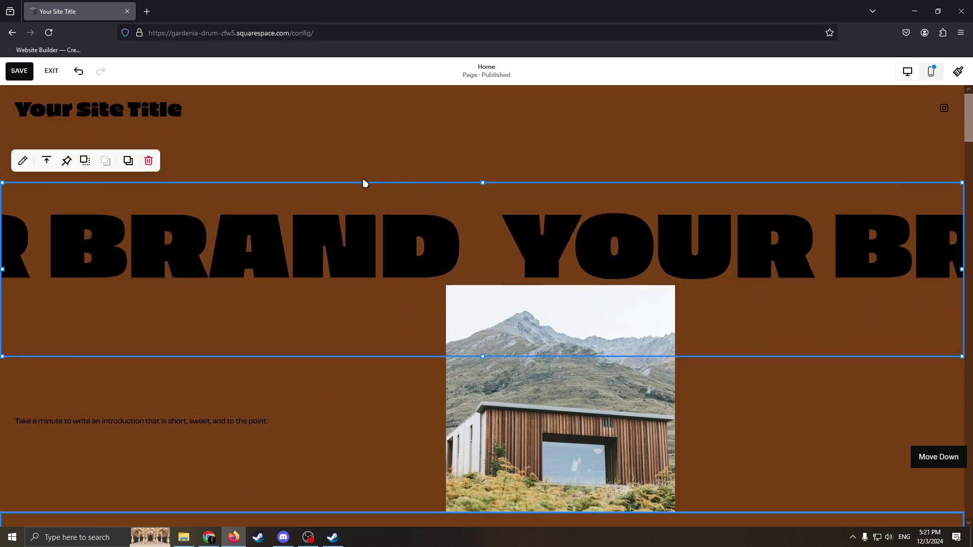
Step: Delete all the introduction text in the text block beside the mountain photo
scroll(871, 257, "down", 3)
left_click(250, 280)
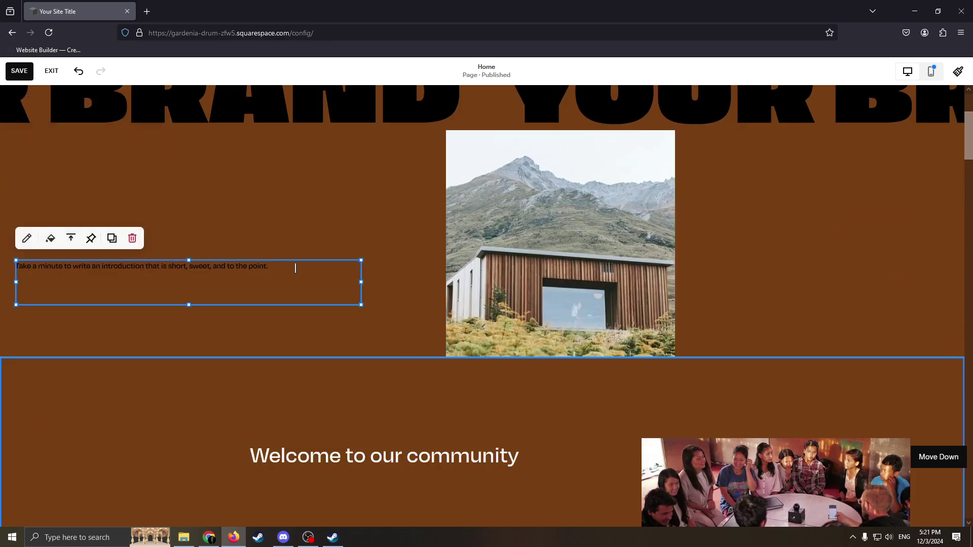
left_click(291, 264)
key("ctrl+a")
left_click_drag(261, 276, 11, 268)
key("BackSpace")
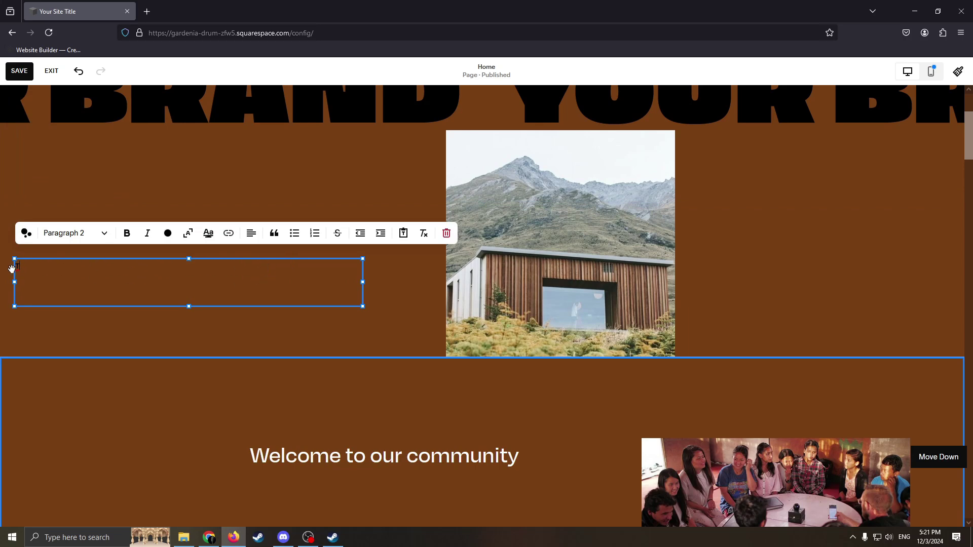
key("BackSpace")
key("BackSpace")
key("BackSpace")
key("BackSpace")
key("BackSpace")
Step: Switch to the mobile layout and move the brand section down below the welcome section
scroll(777, 235, "down", 20)
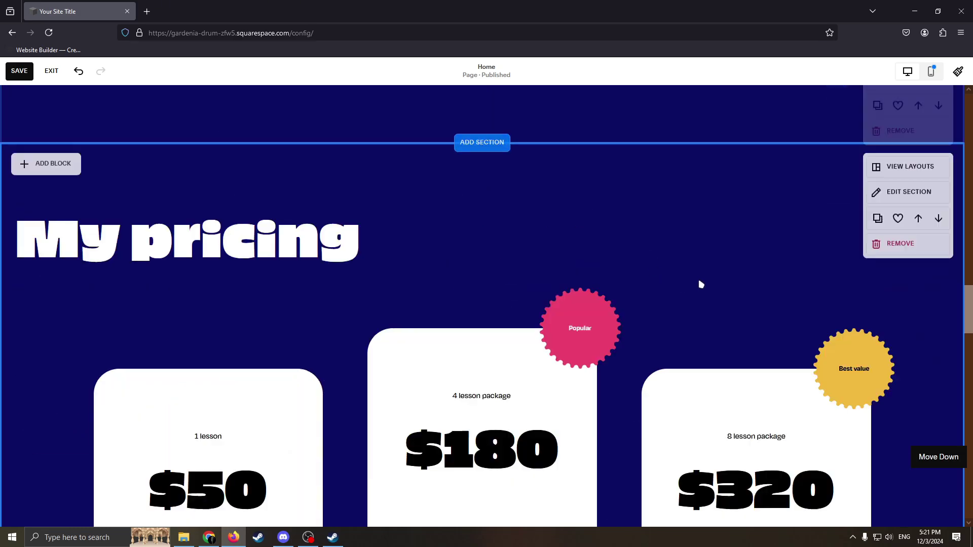
scroll(825, 232, "up", 15)
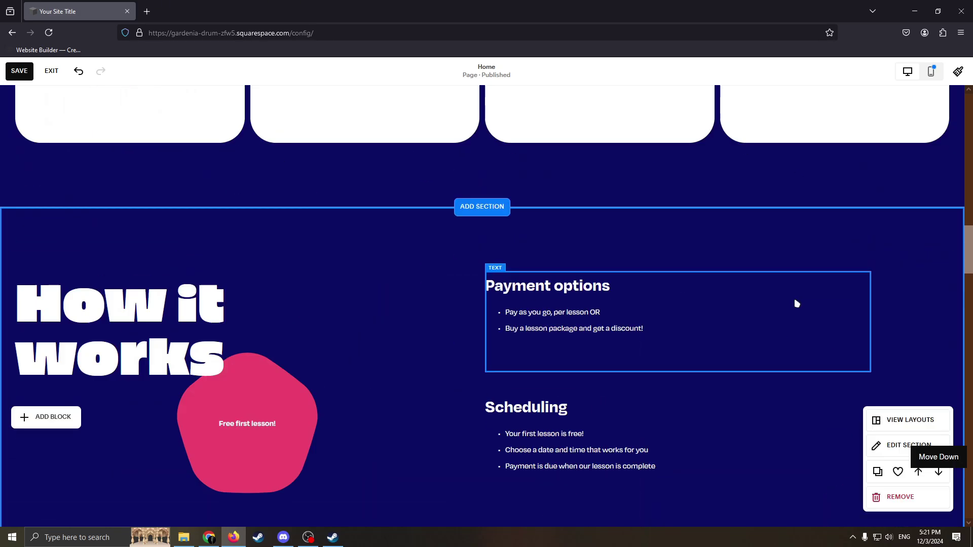
scroll(869, 115, "up", 4)
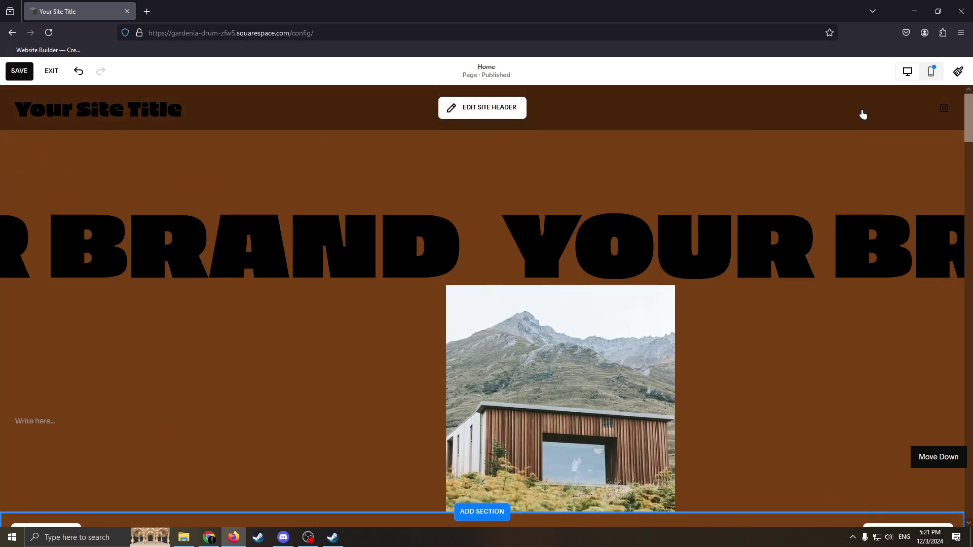
left_click(932, 72)
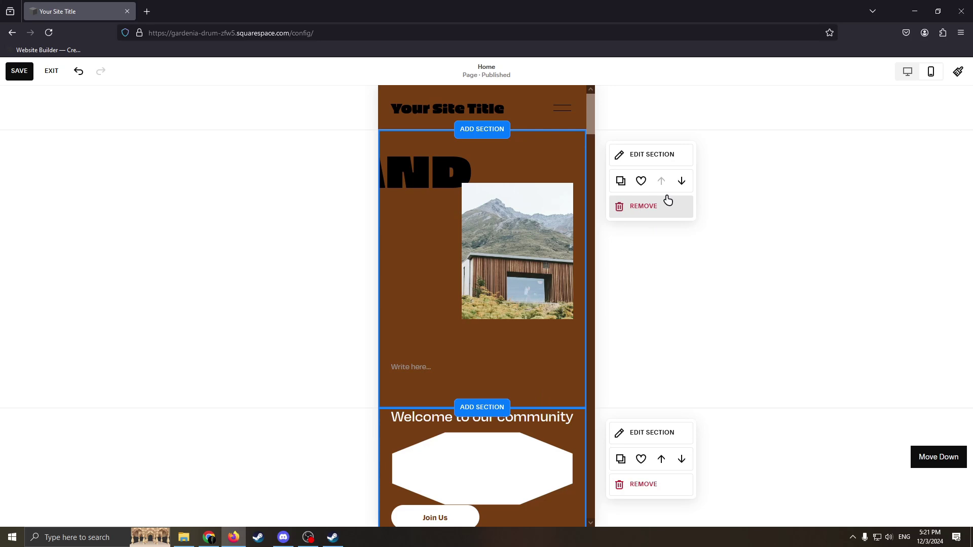
left_click(680, 181)
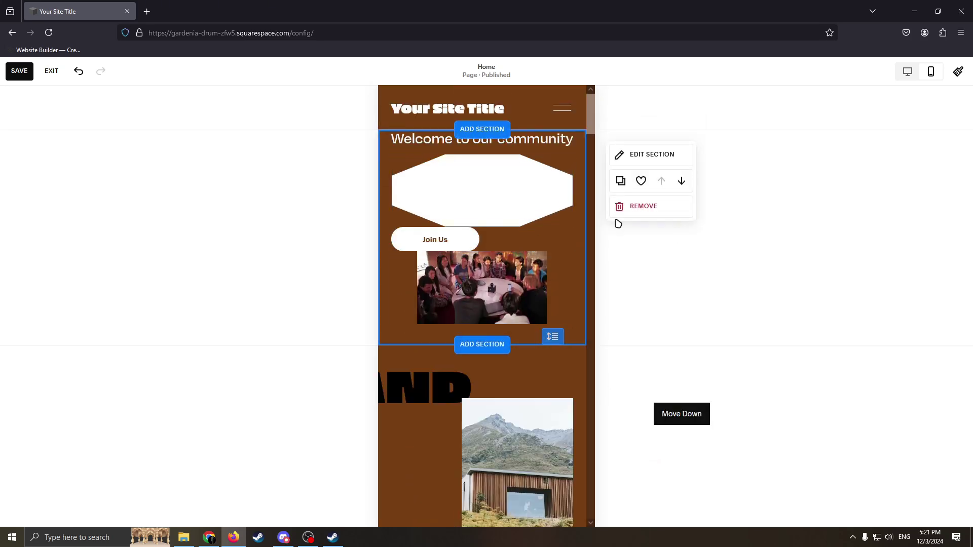
Step: Save the Home page, return to the desktop layout, and leave the page editor
left_click(20, 71)
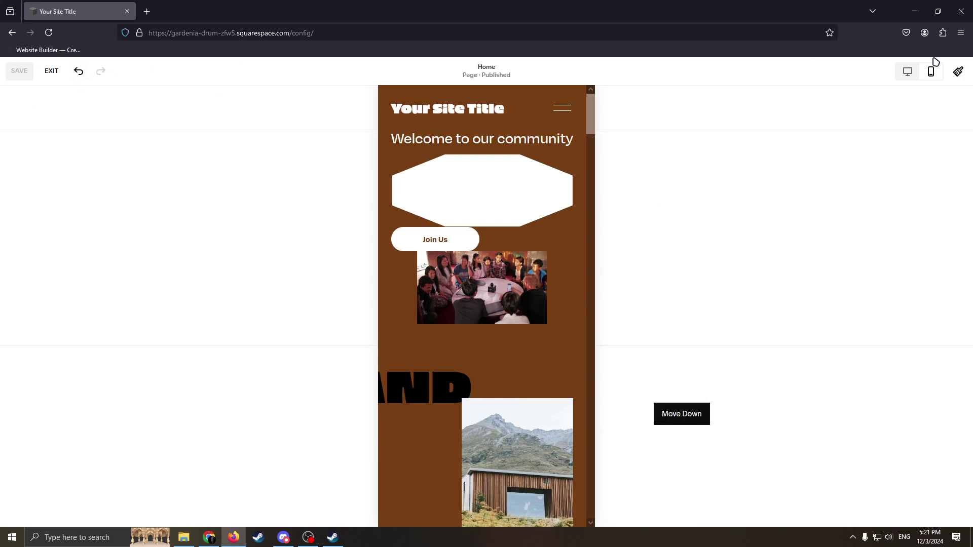
left_click(908, 72)
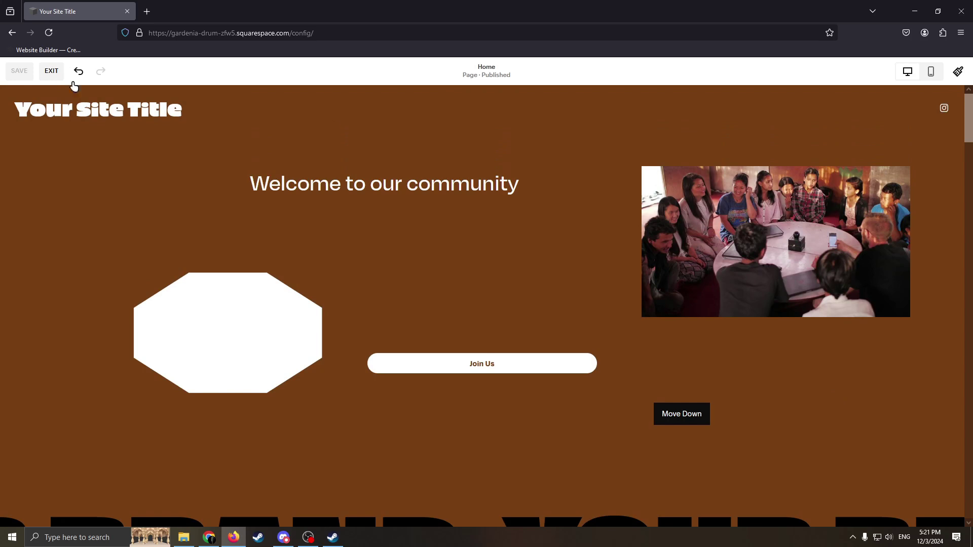
left_click(51, 70)
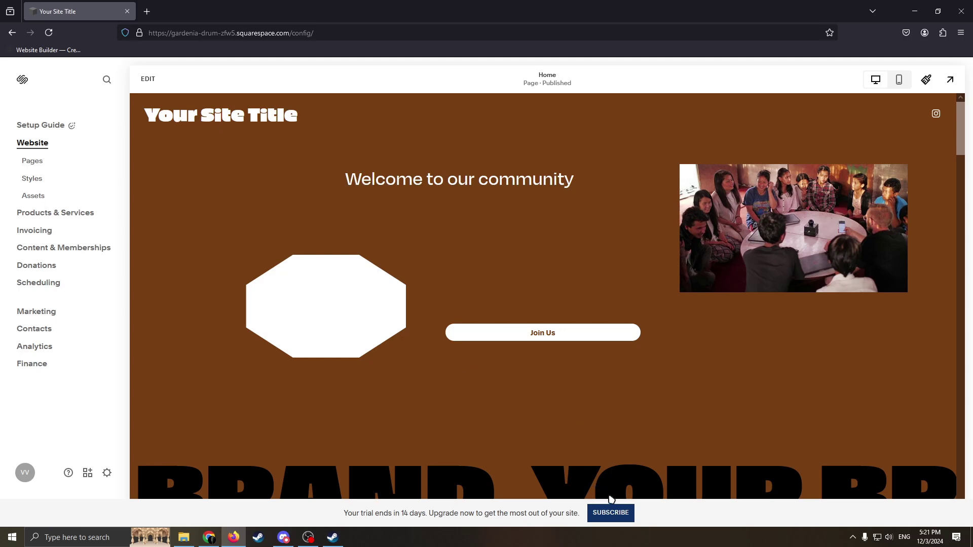
Step: View the subscription plans with their monthly prices and features, and return to the site without selecting one
left_click(610, 512)
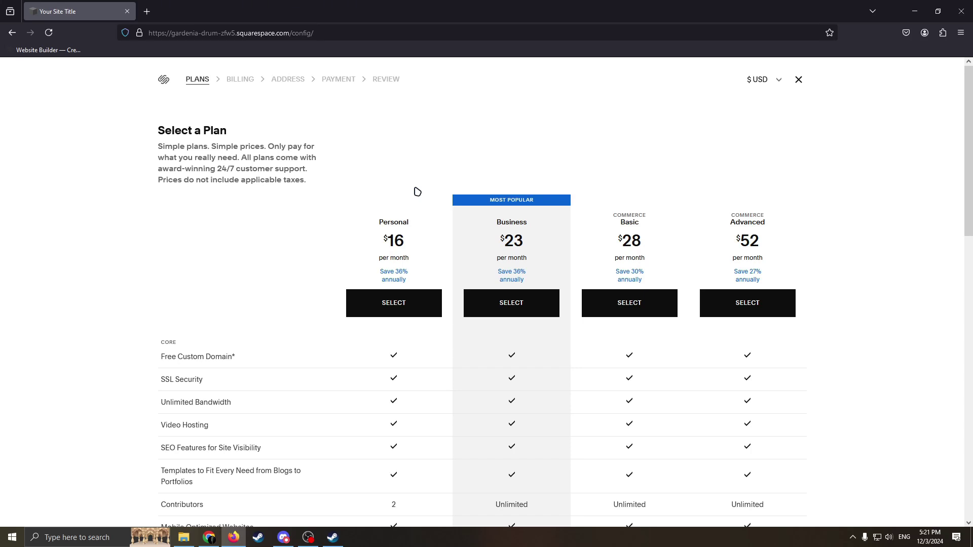
left_click(798, 79)
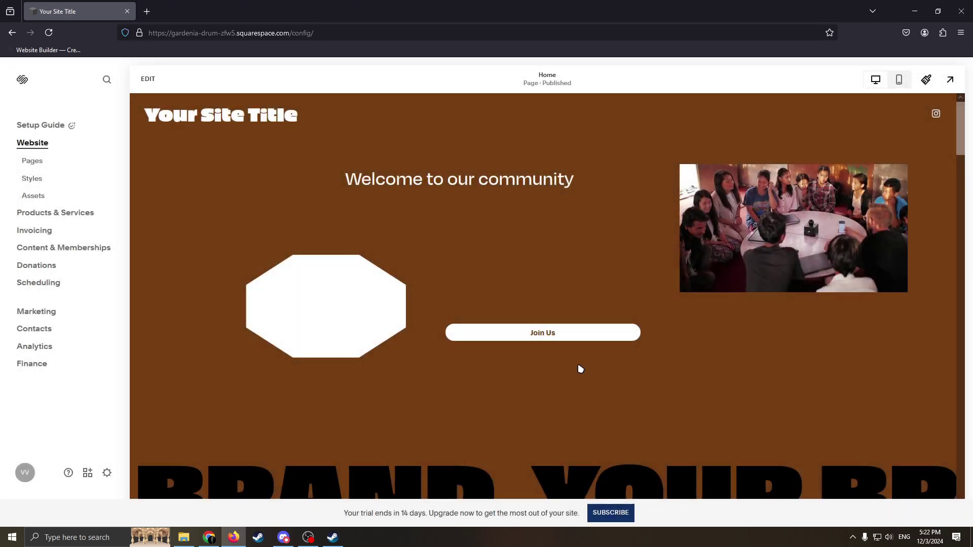